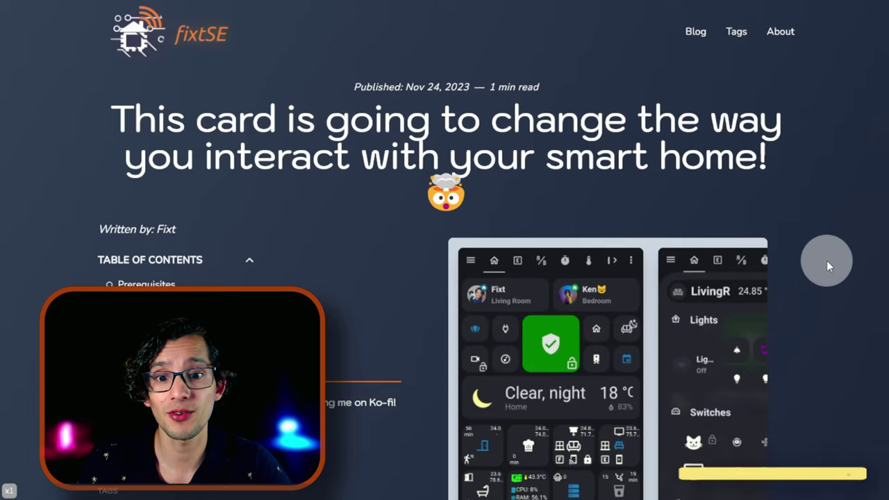
- Copy the configuration.yaml extra_module_url snippet from the blog's 'Add Bubble Pop Up Module' section
scroll(826, 260, "down", 8)
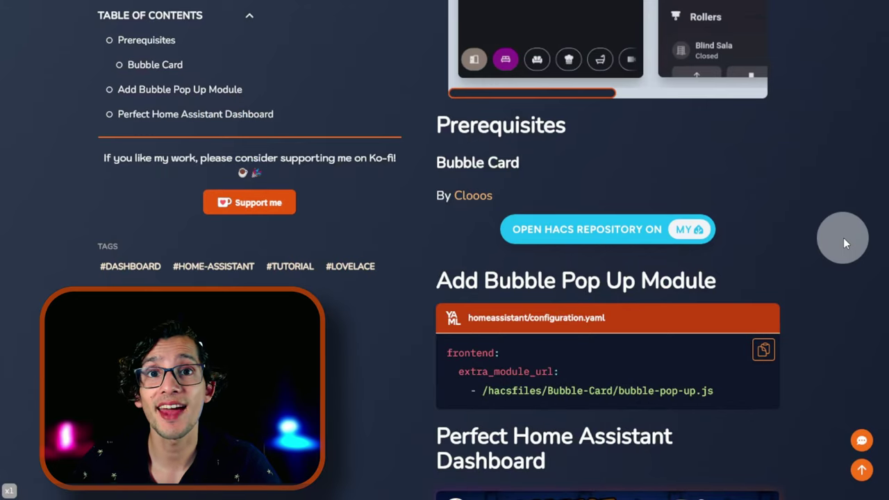
left_click(763, 353)
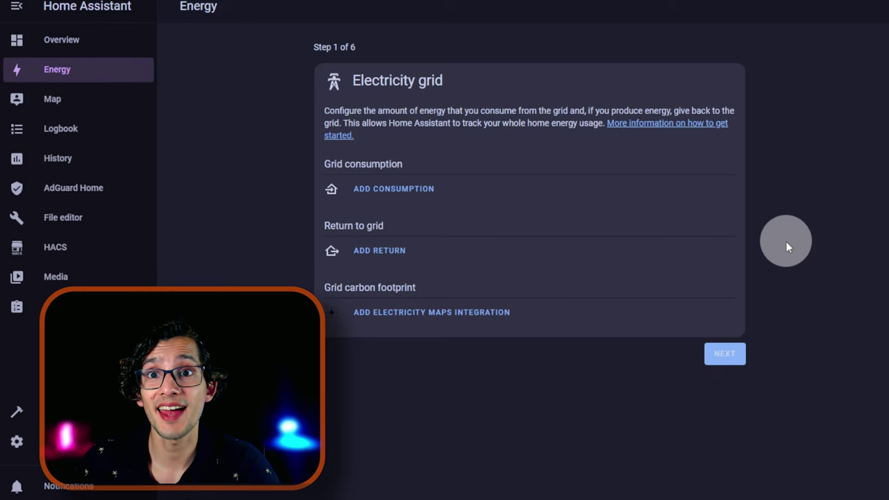
- Open configuration.yaml in the File editor and paste the module snippet at the end
left_click(74, 221)
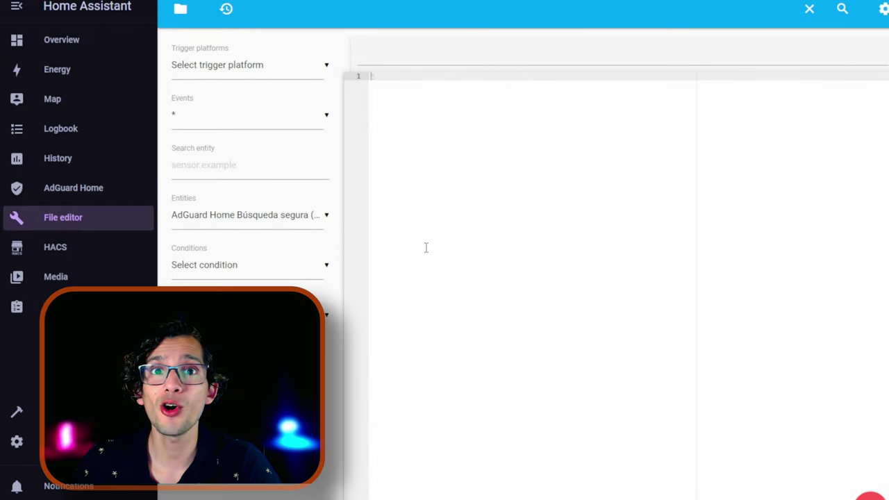
left_click(180, 8)
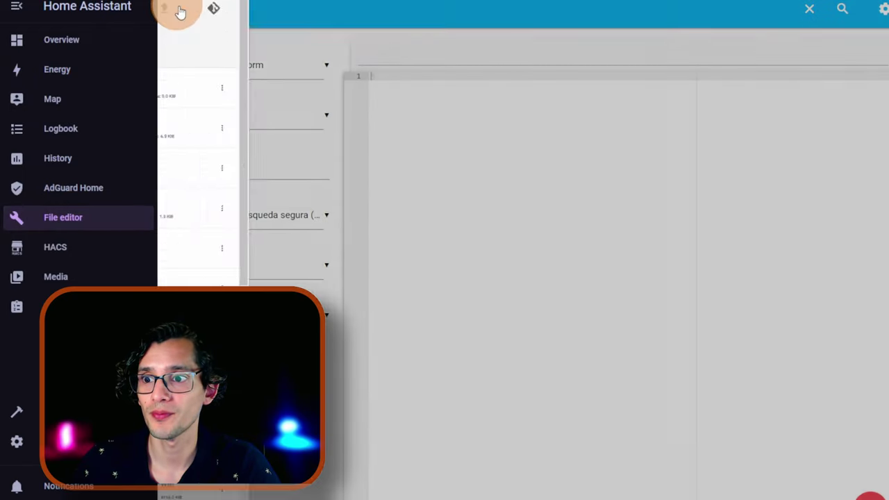
left_click(257, 220)
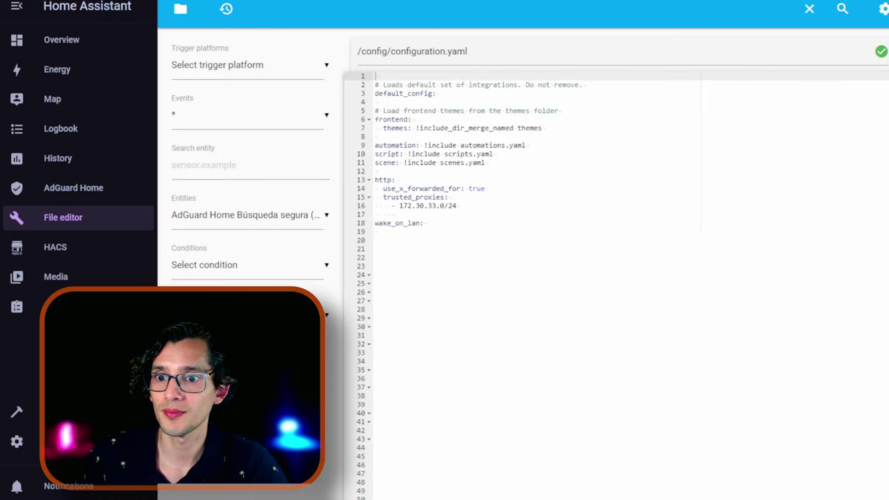
left_click(626, 248)
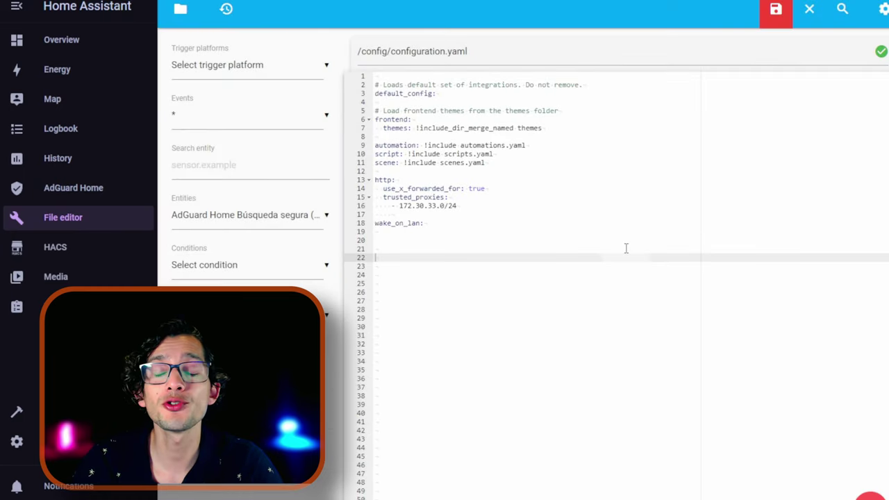
key("ctrl+v")
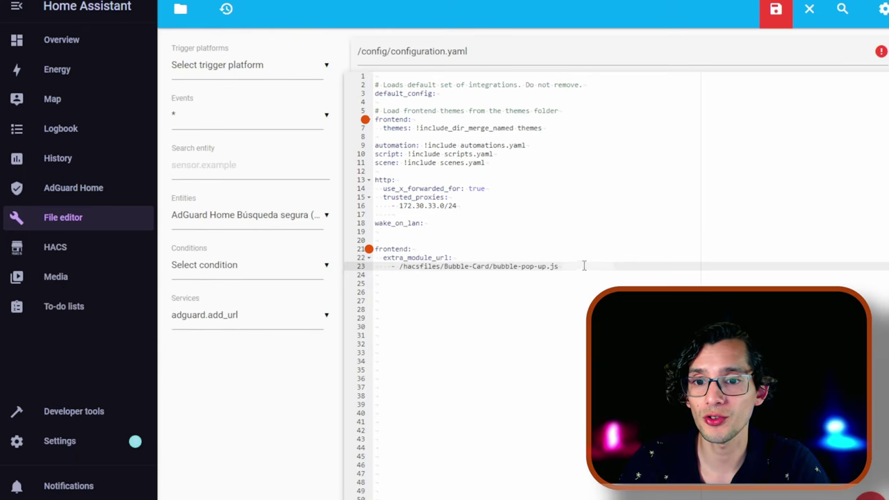
- Move extra_module_url under the existing frontend themes line, remove the duplicate, and save
left_click_drag(558, 267, 343, 256)
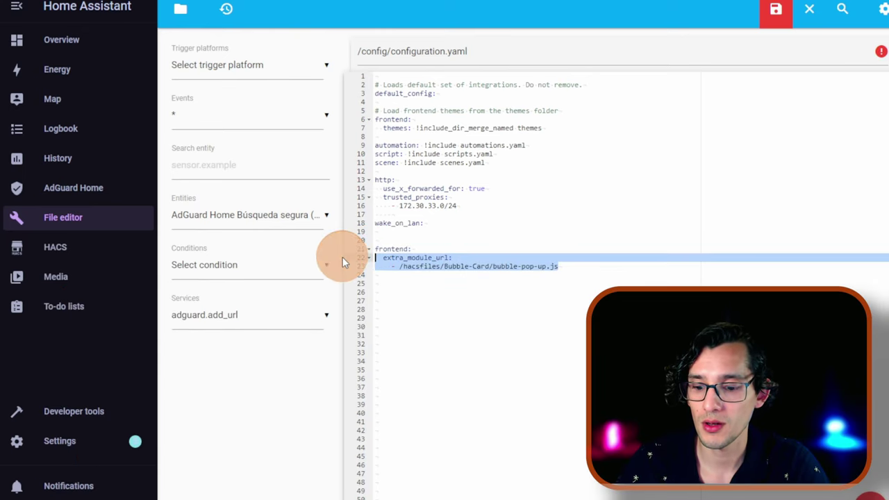
key("BackSpace")
left_click(560, 128)
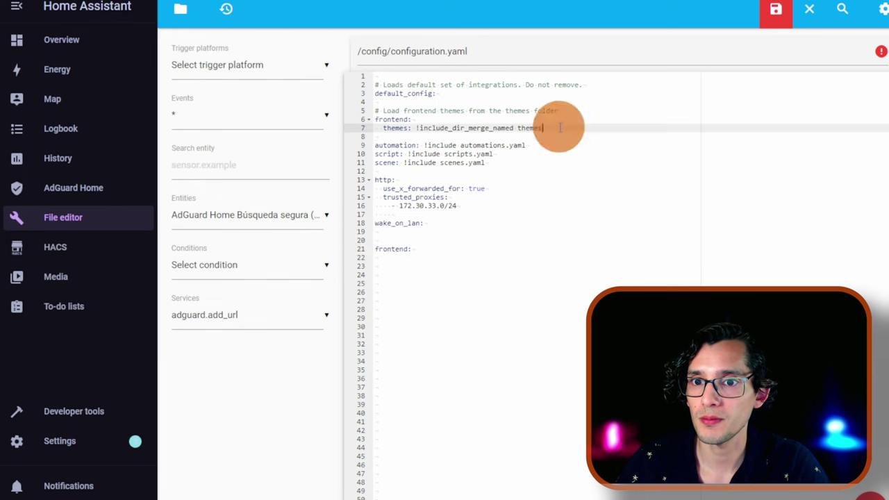
key("Return")
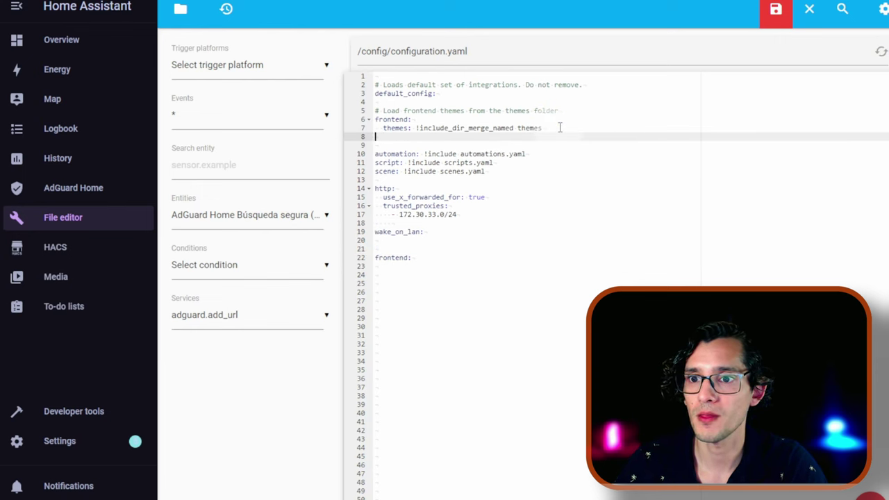
key("ctrl+v")
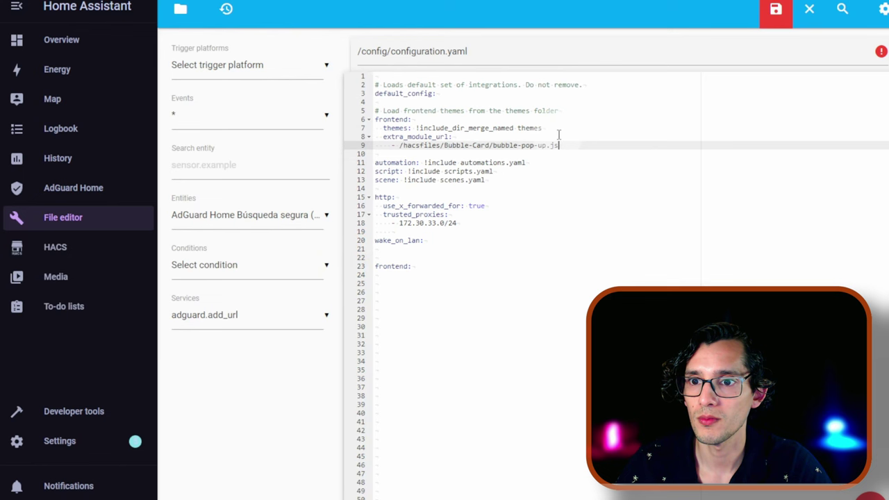
left_click(364, 266)
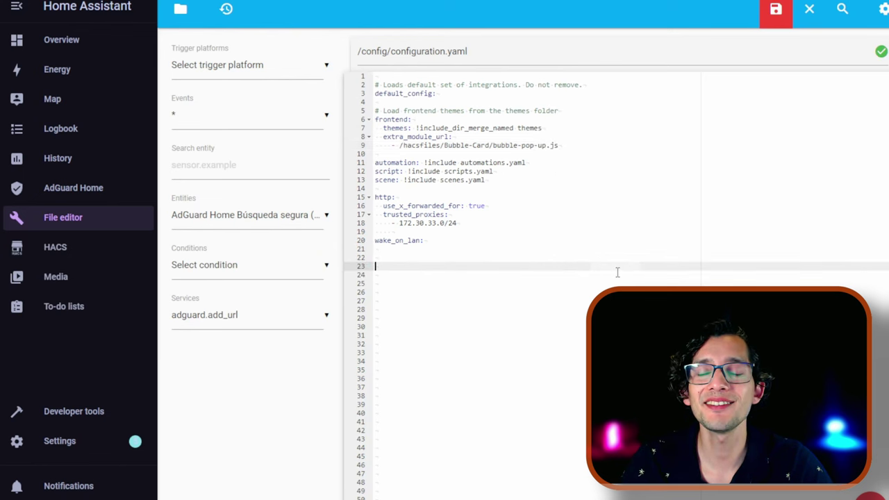
left_click(780, 9)
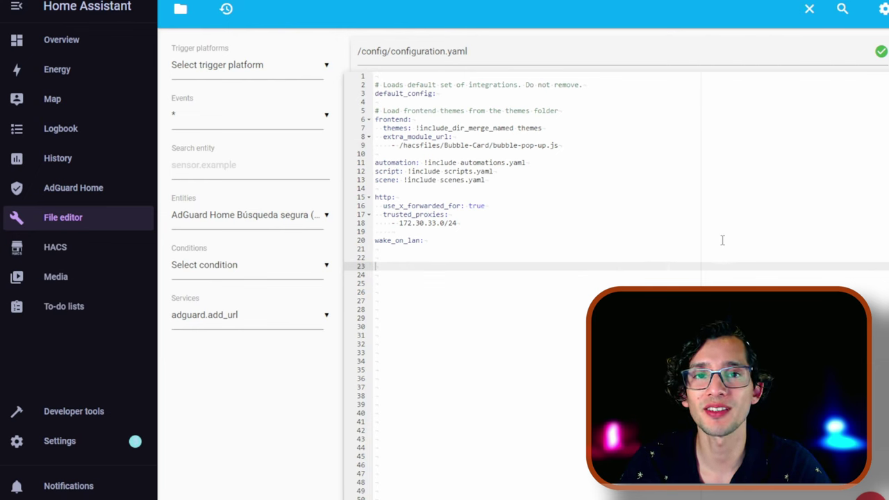
- Restart Home Assistant from Developer tools, then return to the Overview dashboard
left_click(97, 412)
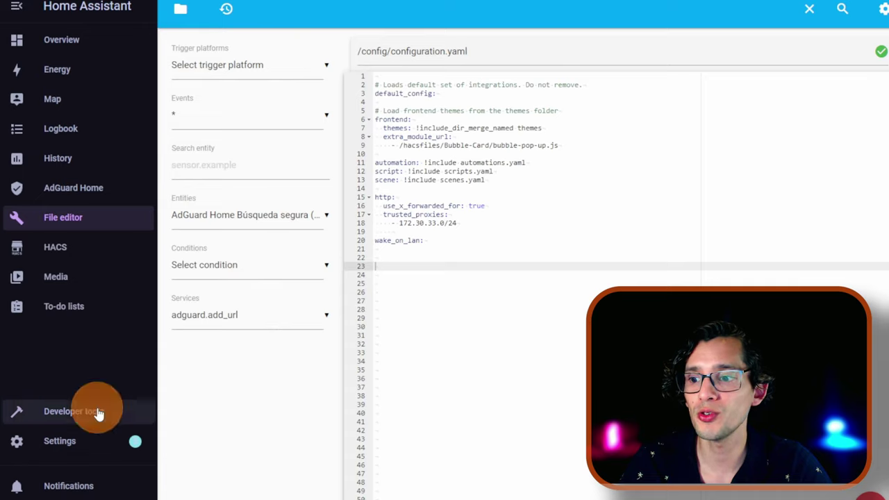
left_click(805, 221)
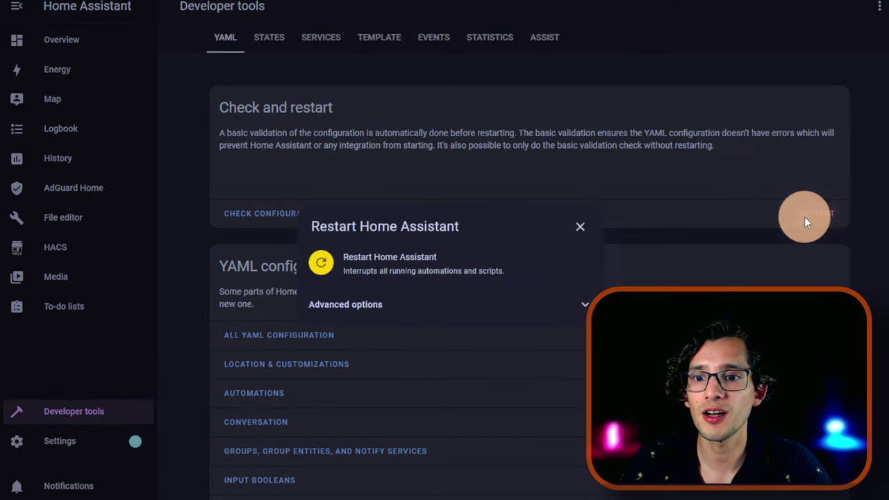
left_click(477, 271)
left_click(519, 305)
left_click(537, 308)
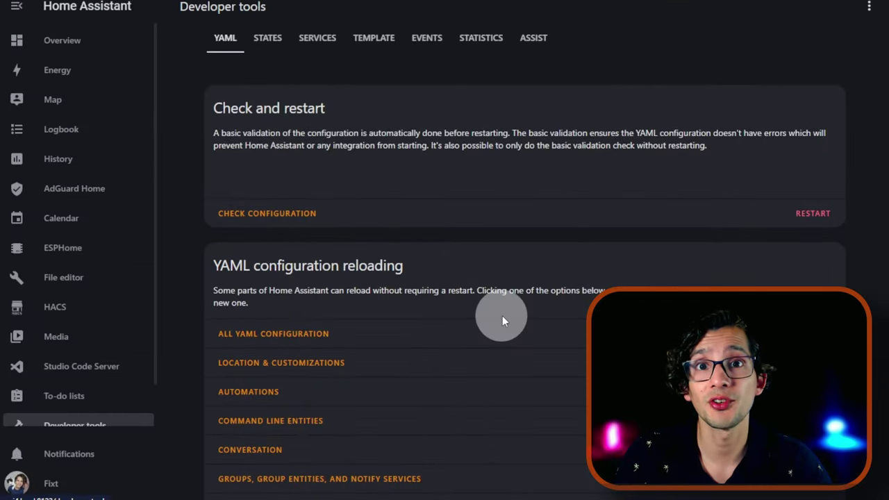
left_click(28, 39)
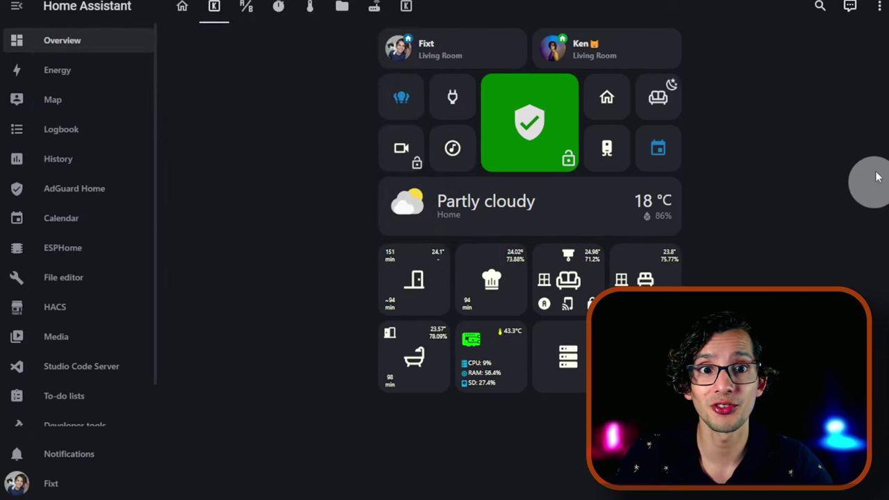
- Put the dashboard in edit mode and add a Custom: Bubble Card found by searching 'bubbl'
left_click(880, 6)
left_click(849, 47)
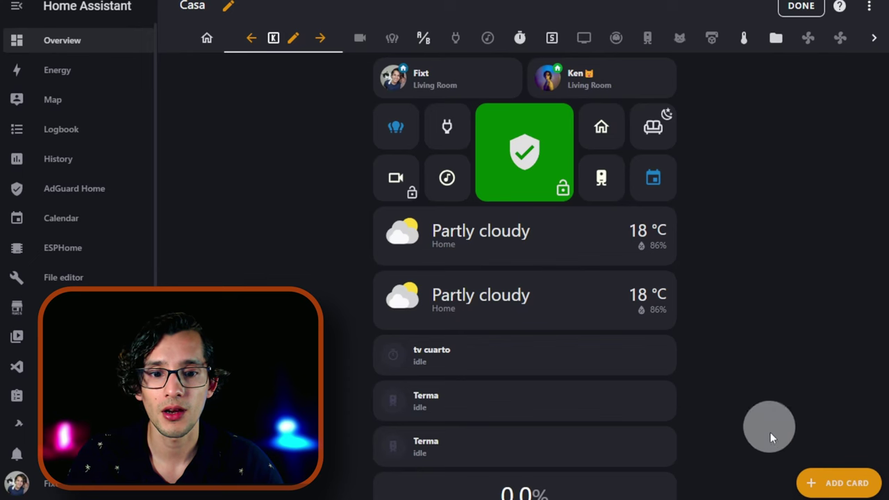
left_click(829, 480)
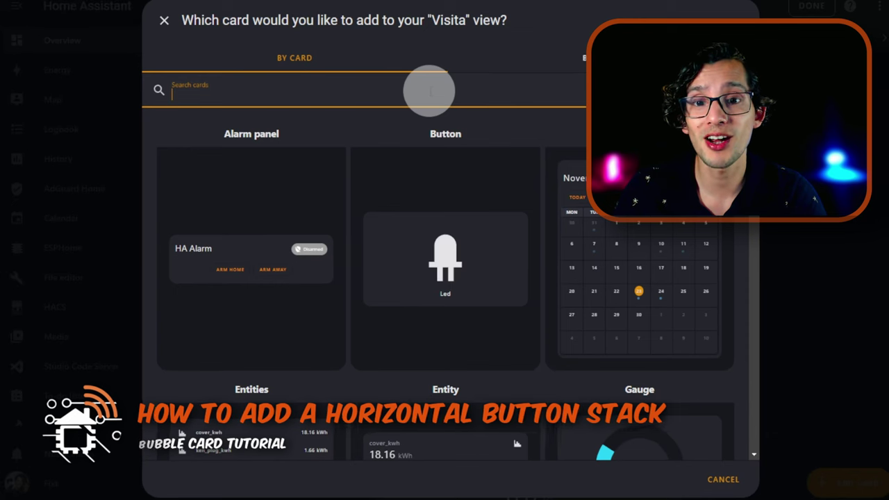
type("blubbl")
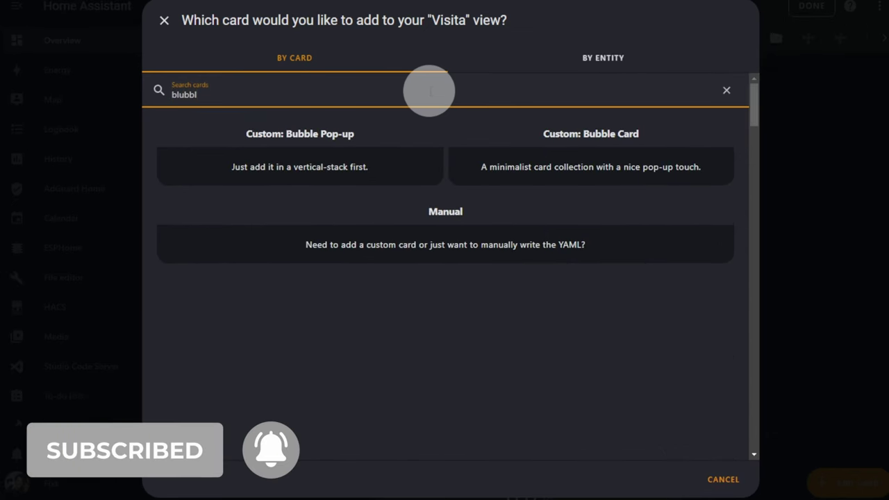
left_click(578, 157)
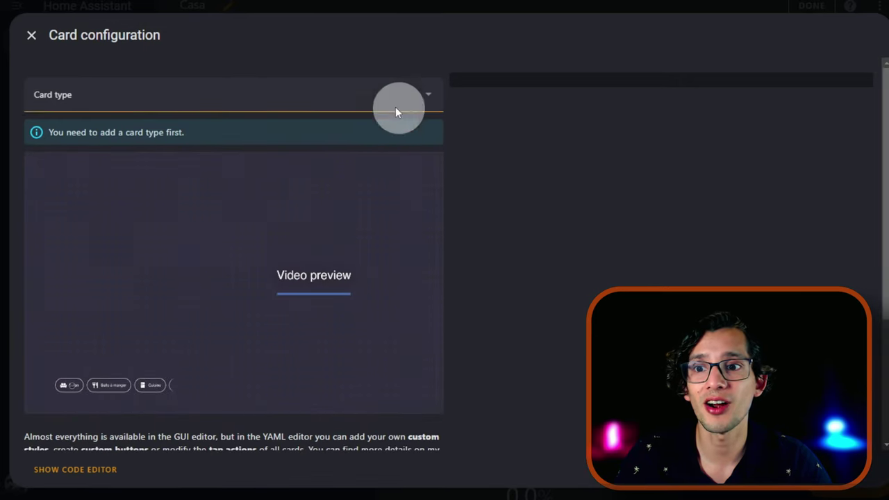
- Make the card a Horizontal buttons stack with automatic ordering and a first button
left_click(368, 94)
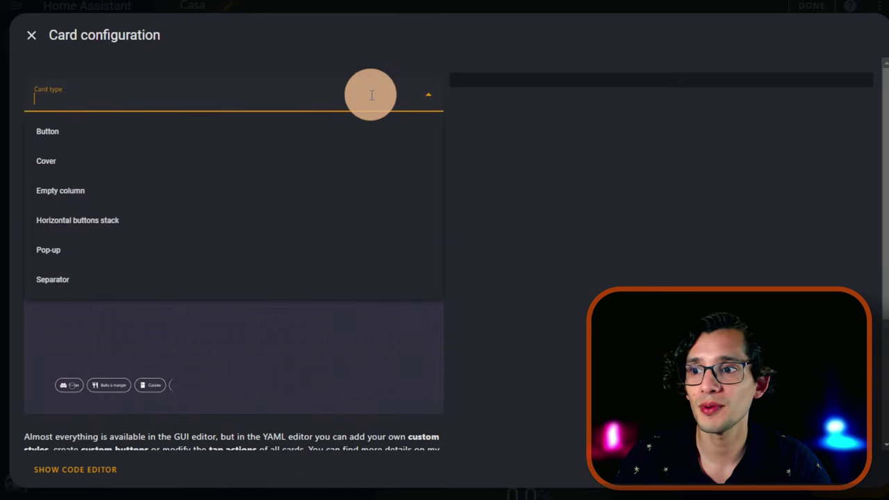
left_click(98, 226)
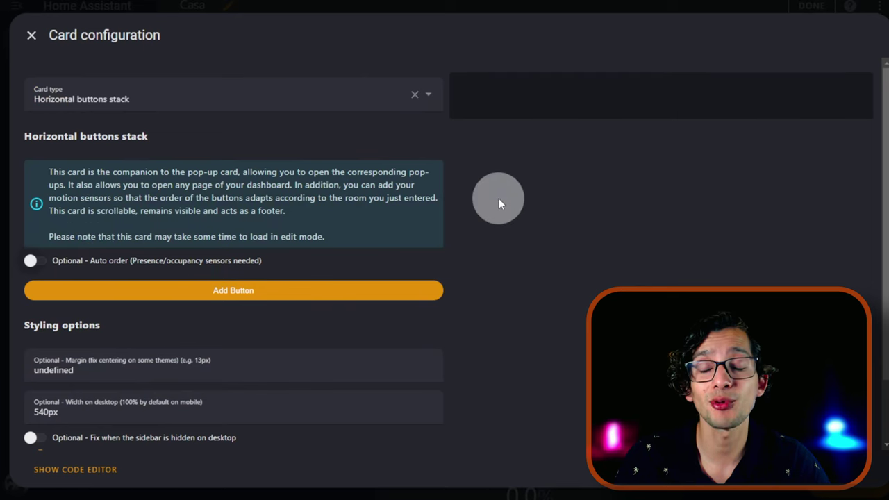
left_click(32, 261)
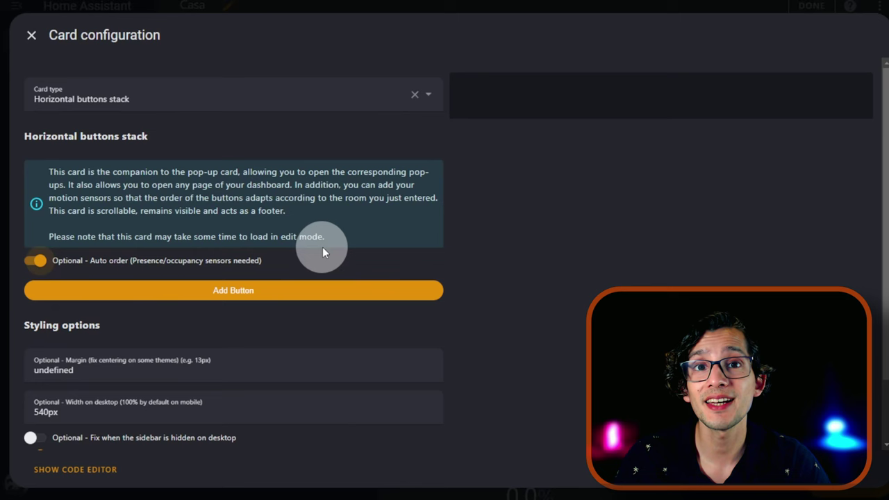
left_click(277, 294)
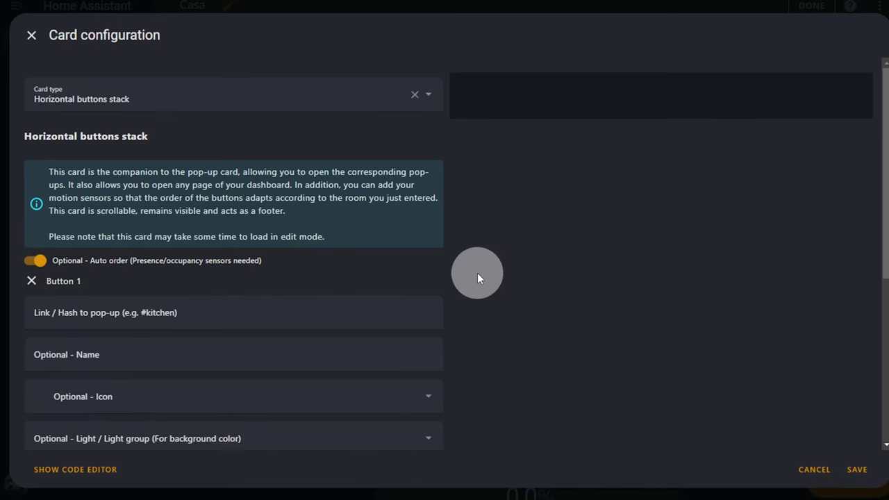
scroll(485, 273, "down", 3)
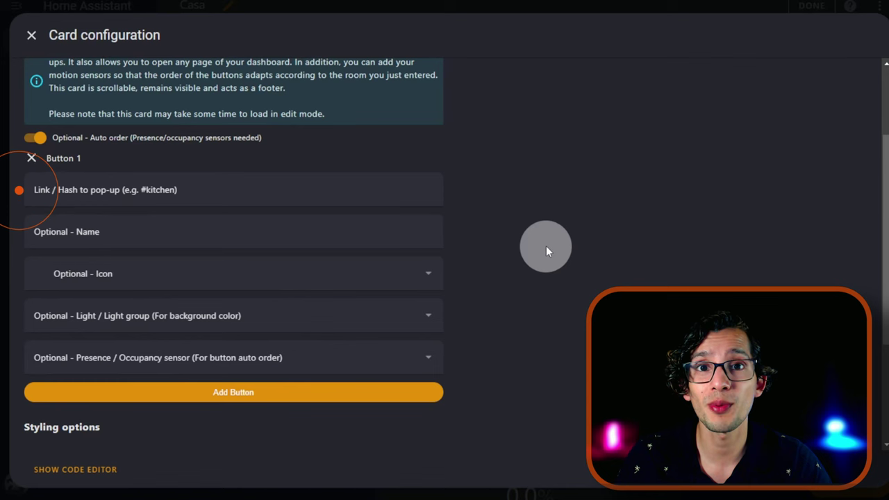
left_click(219, 193)
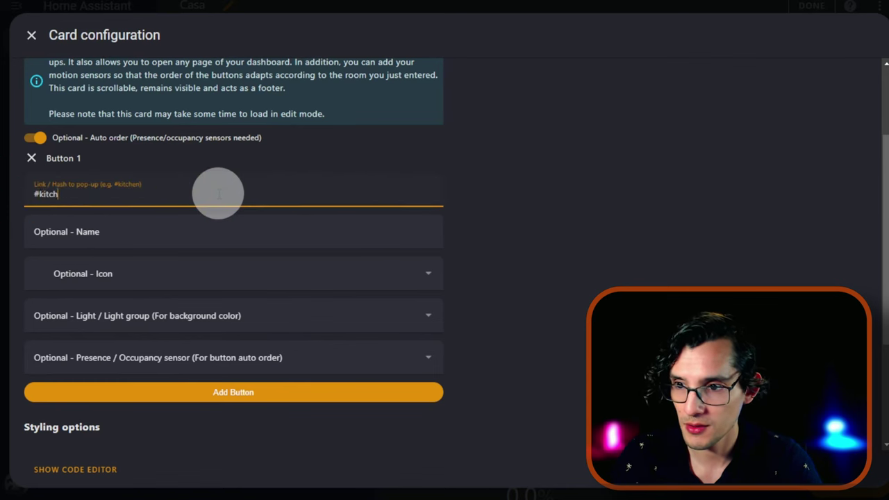
- Give the button mdi:chef-hat, light.kitchen_light and binary_sensor.presence_kitchen, then save the card
left_click(202, 273)
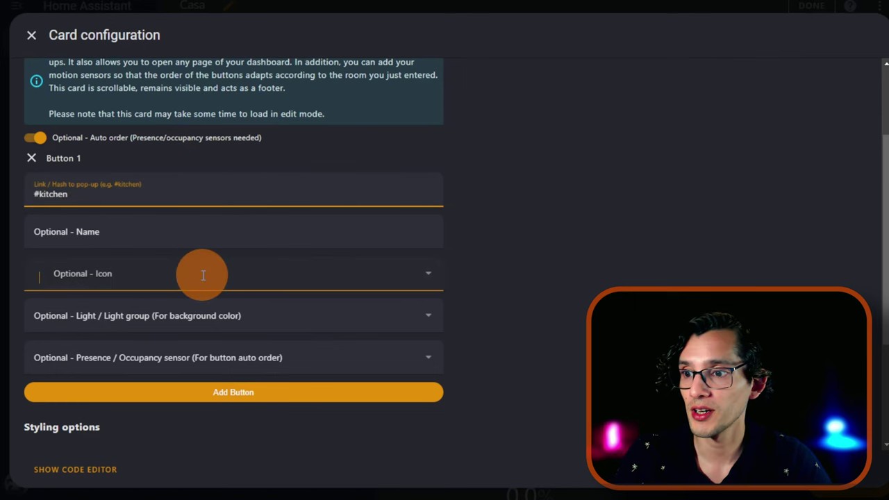
type("mdi:chef-ha")
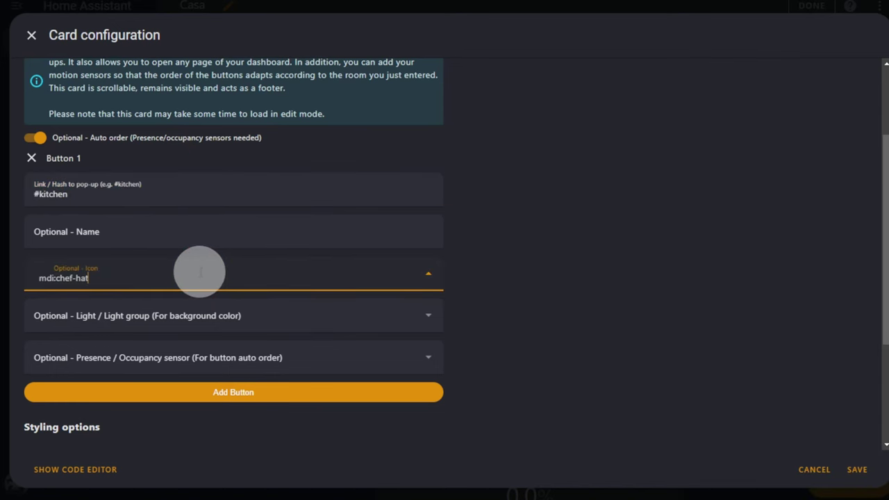
type("t")
left_click(743, 278)
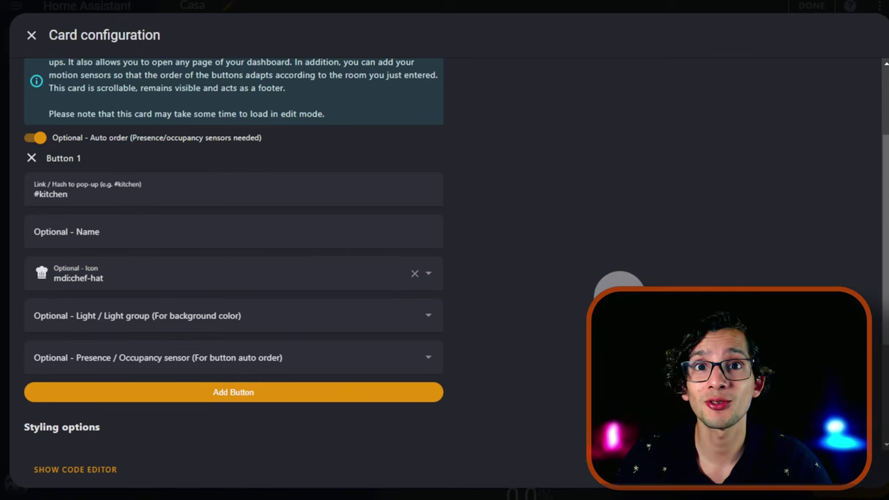
left_click(436, 321)
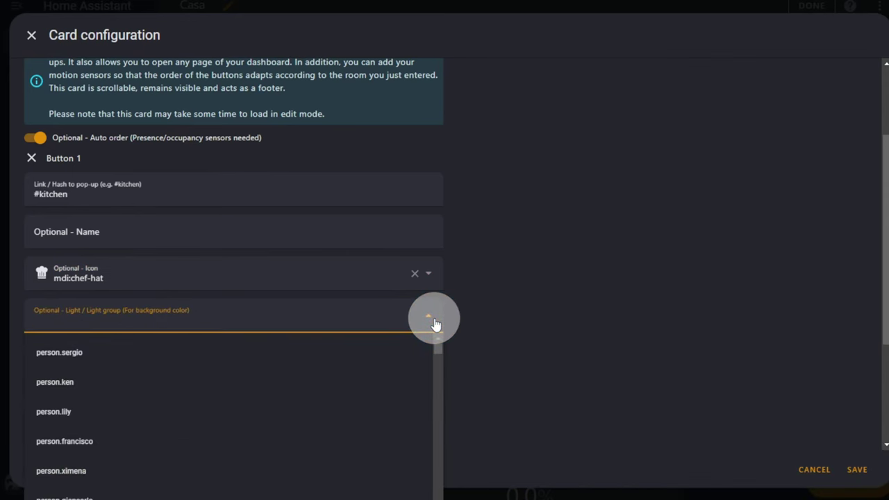
type("light.ki")
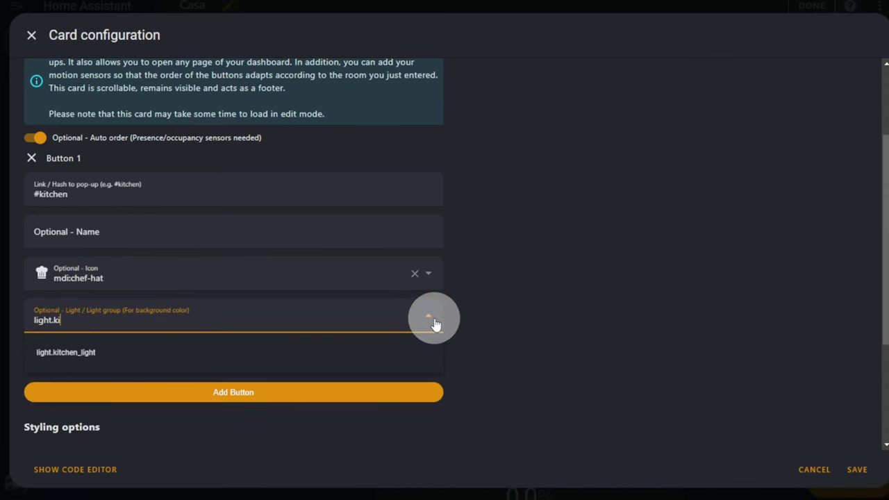
left_click(326, 347)
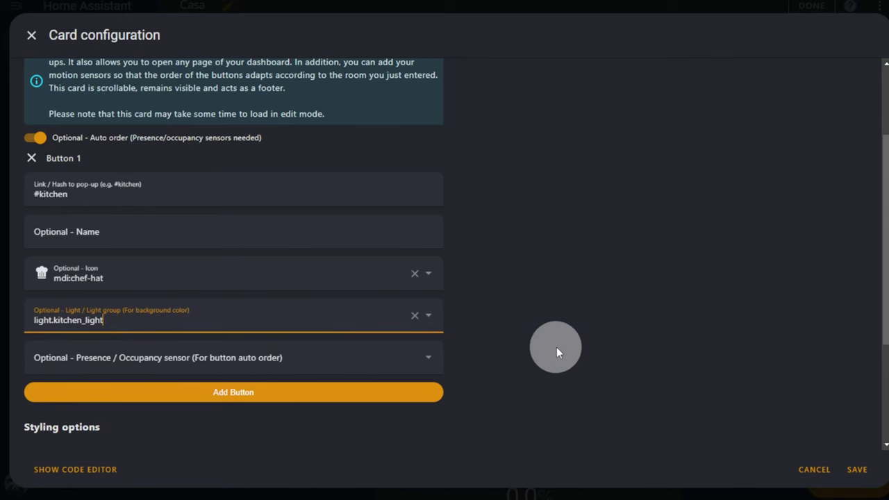
left_click(356, 357)
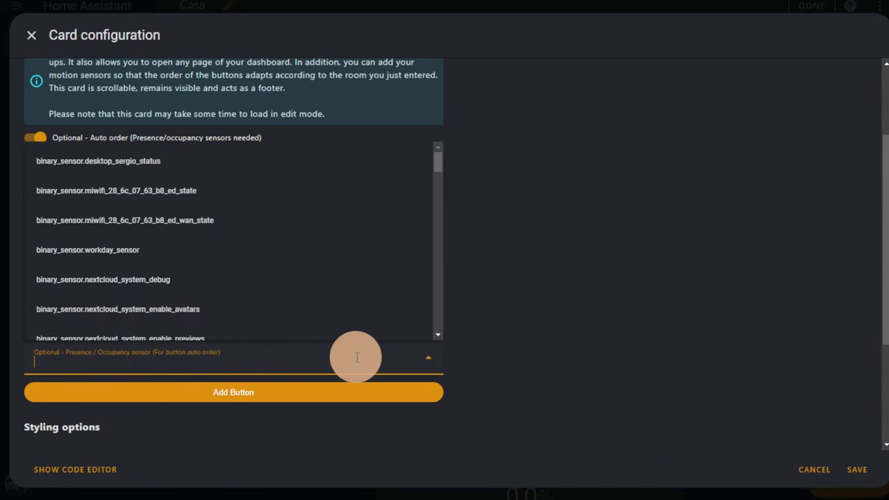
type("kitch")
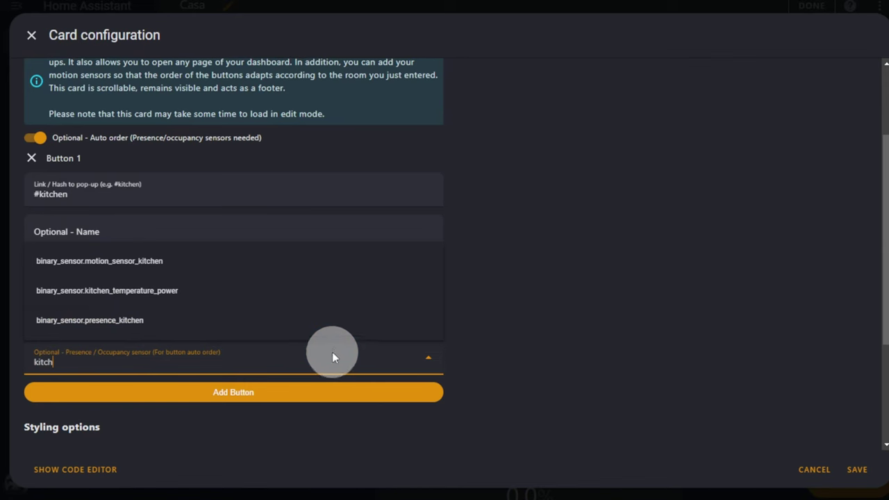
left_click(148, 322)
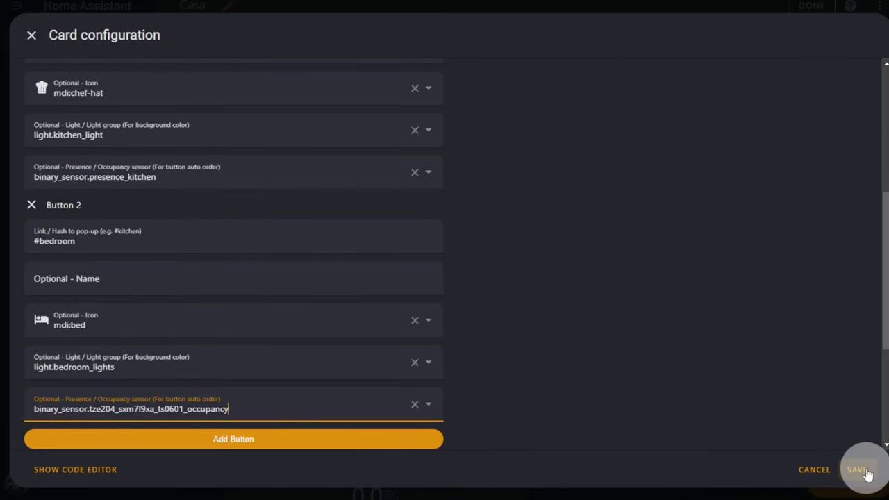
left_click(857, 470)
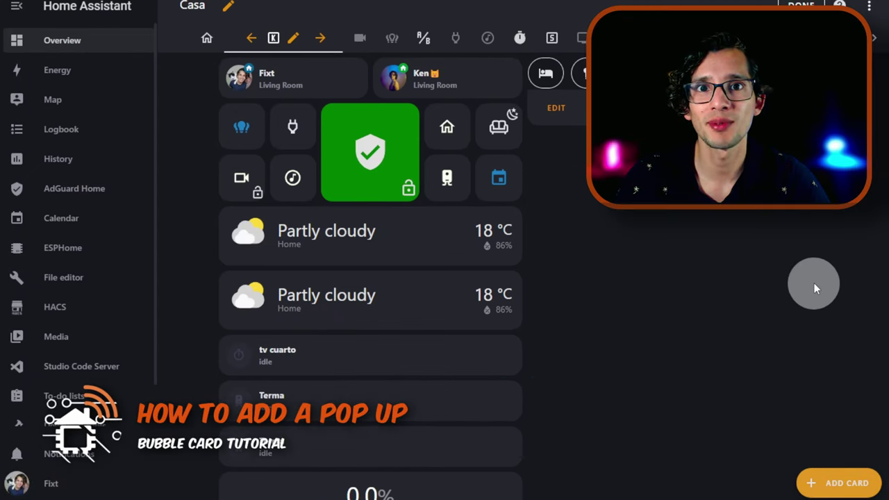
- Add a Vertical stack card and search 'bub' for the card inside it
left_click(819, 482)
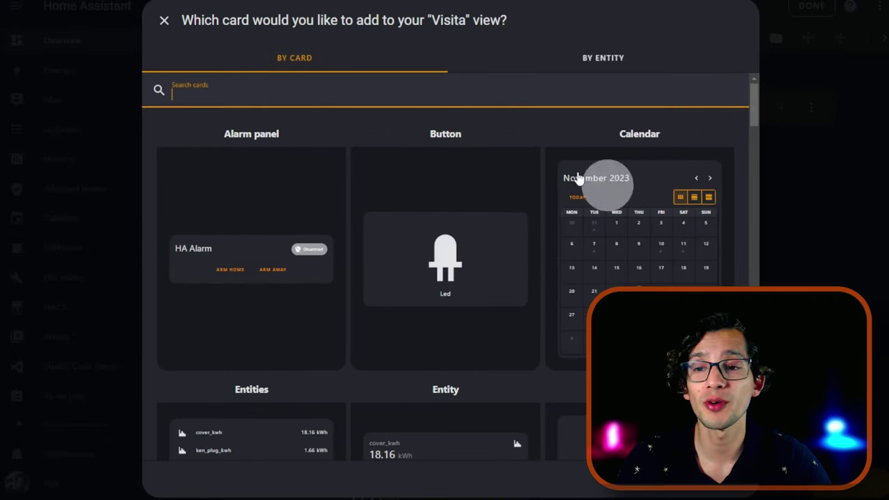
left_click(224, 89)
type("verti")
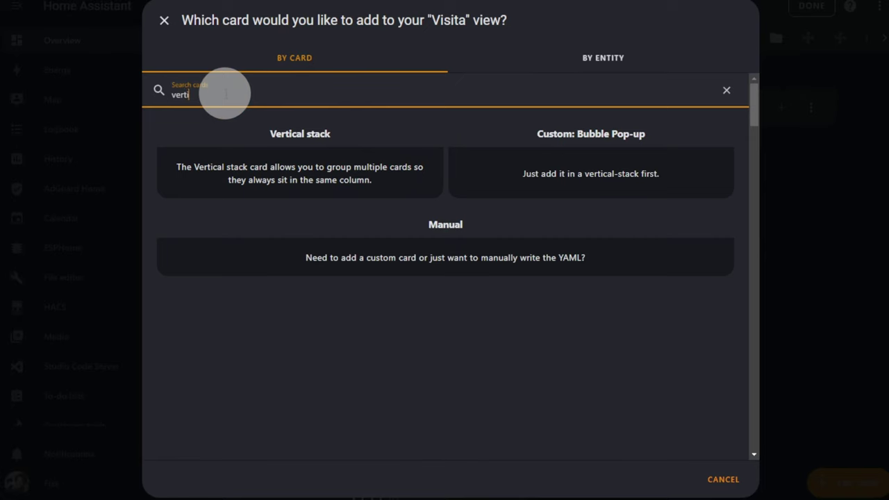
left_click(319, 160)
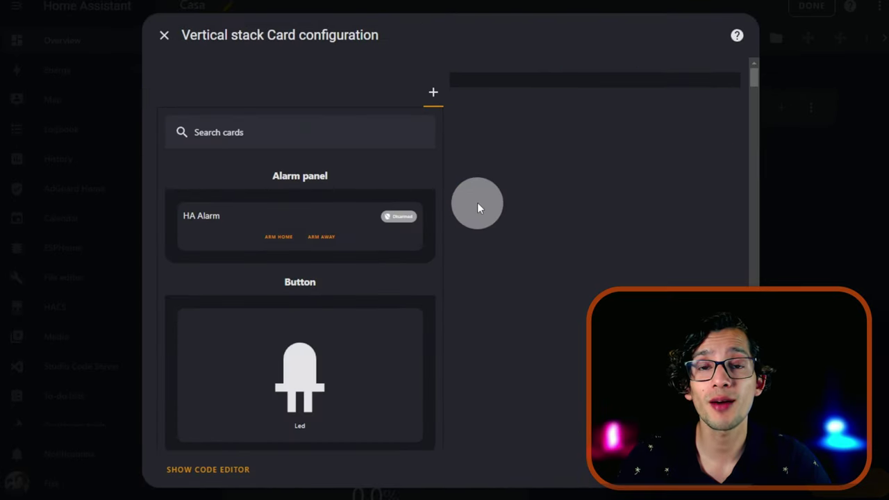
left_click(291, 135)
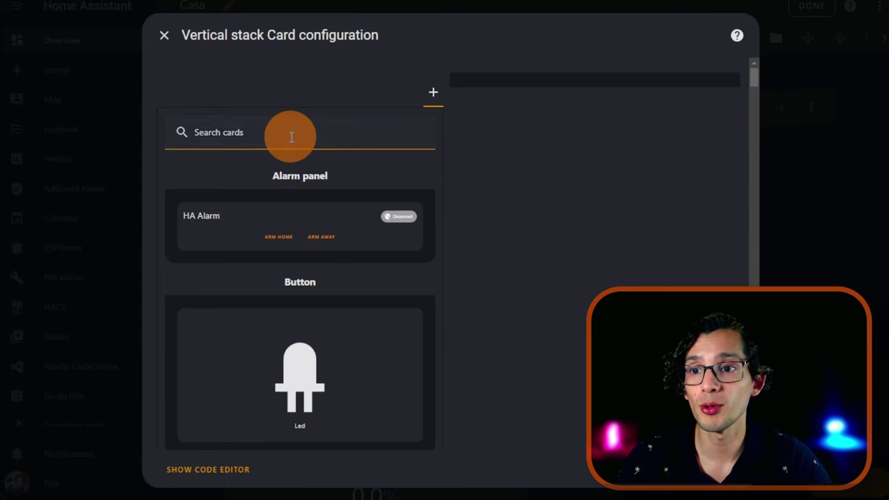
type("bub")
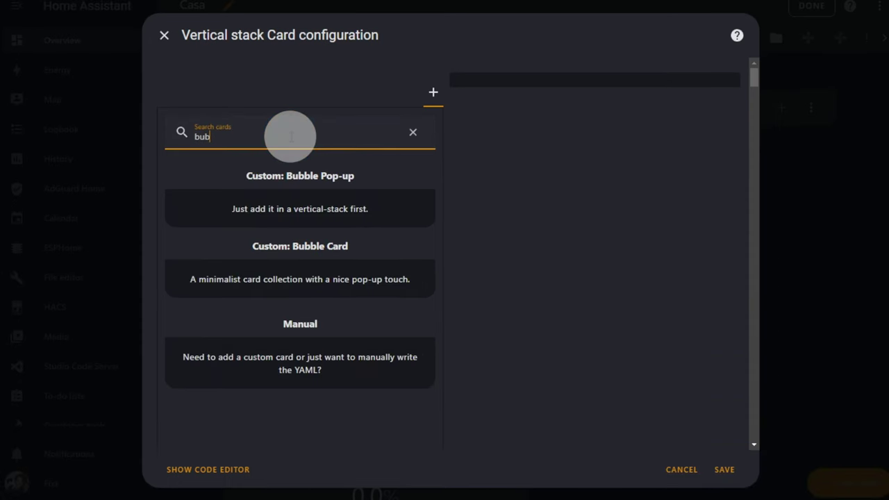
- Add a Bubble Pop-up to the stack with hash #kitchen and name Kitchen
left_click(373, 207)
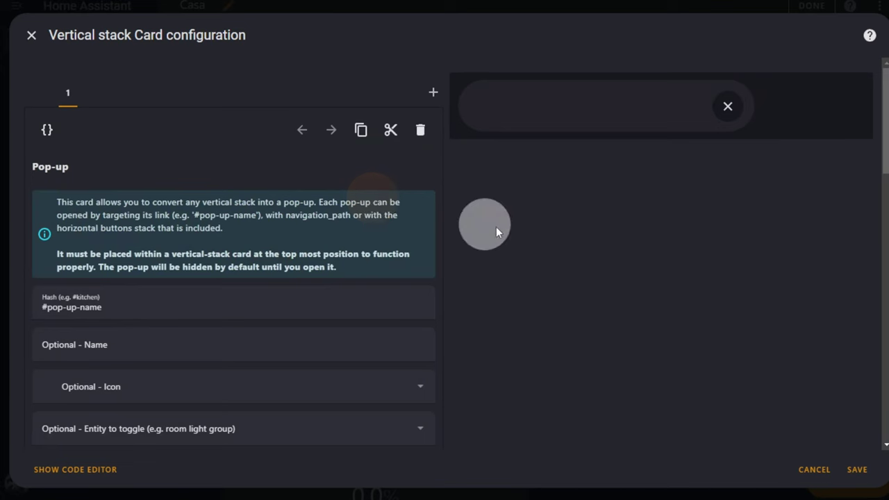
left_click(109, 308)
left_click_drag(109, 307, 43, 309)
type("kitchen")
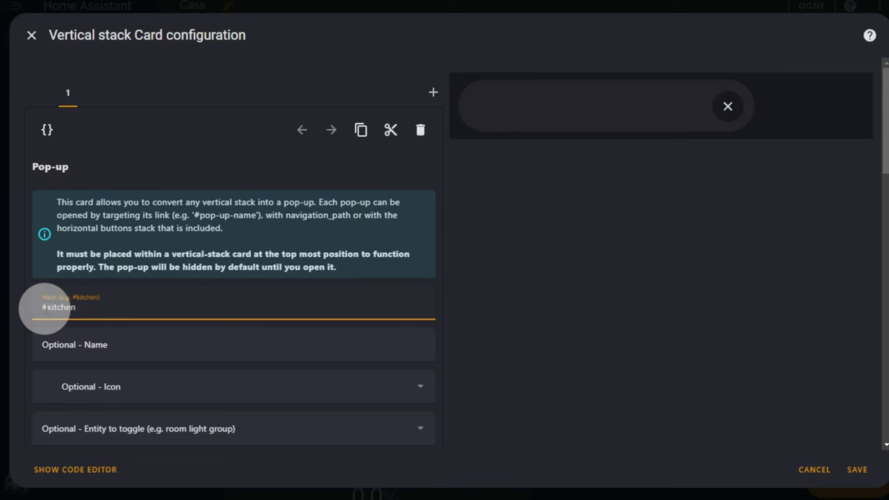
left_click(163, 325)
type("Ki")
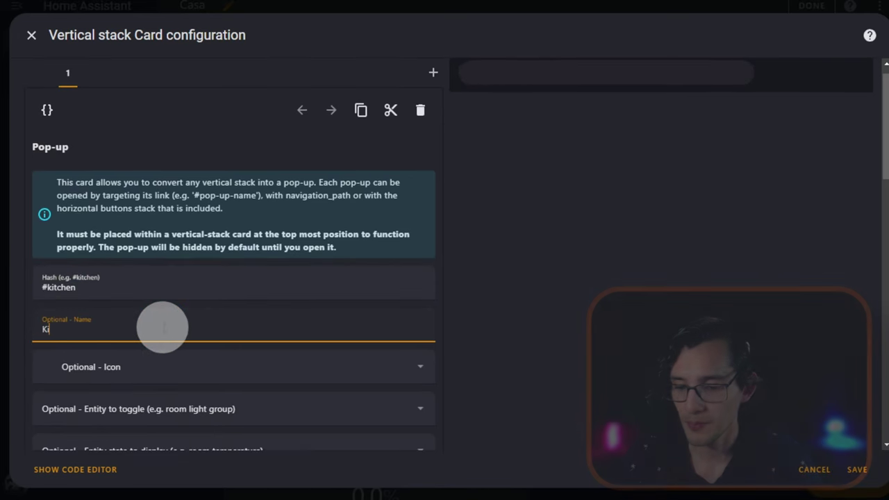
type("tchen")
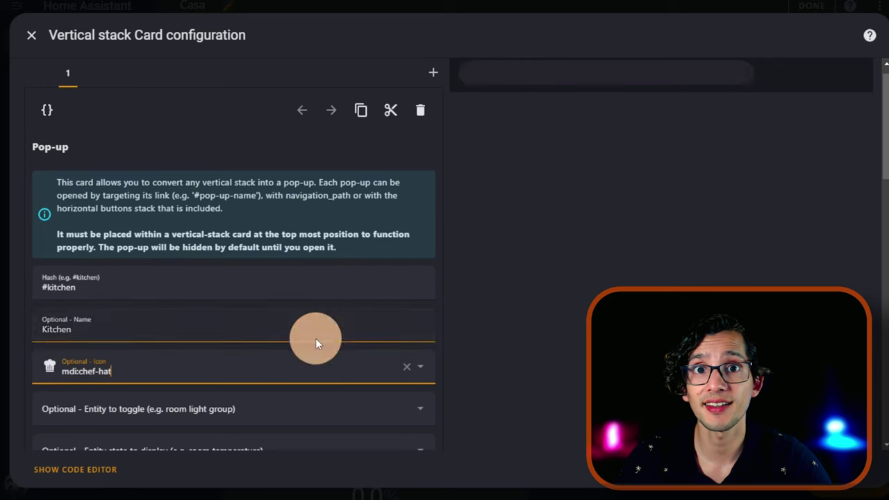
- Set the toggle entity to light.kitchen_light and the state entity to binary_sensor.motion_sensor_kitchen
scroll(523, 363, "down", 1)
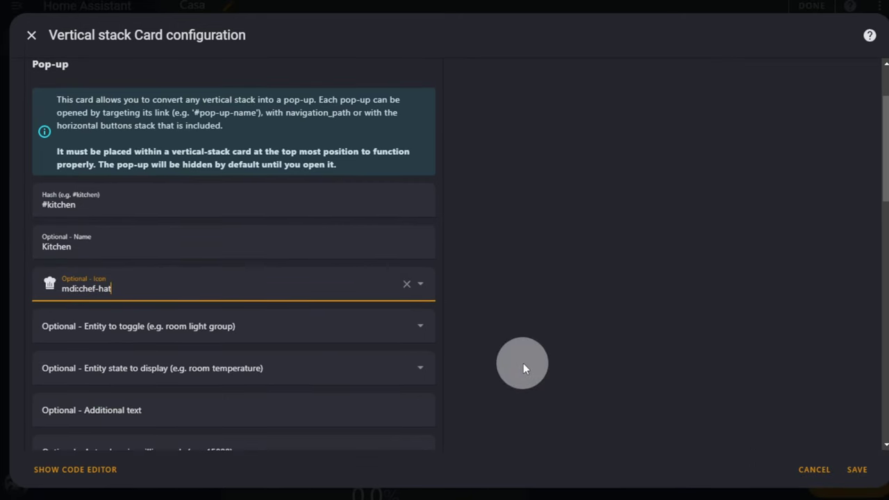
scroll(523, 363, "down", 1)
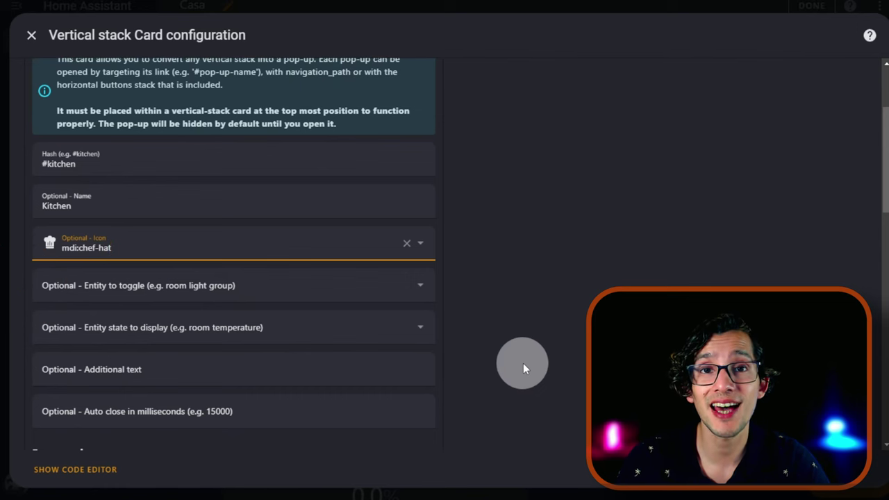
scroll(313, 312, "up", 1)
left_click(313, 312)
type("light")
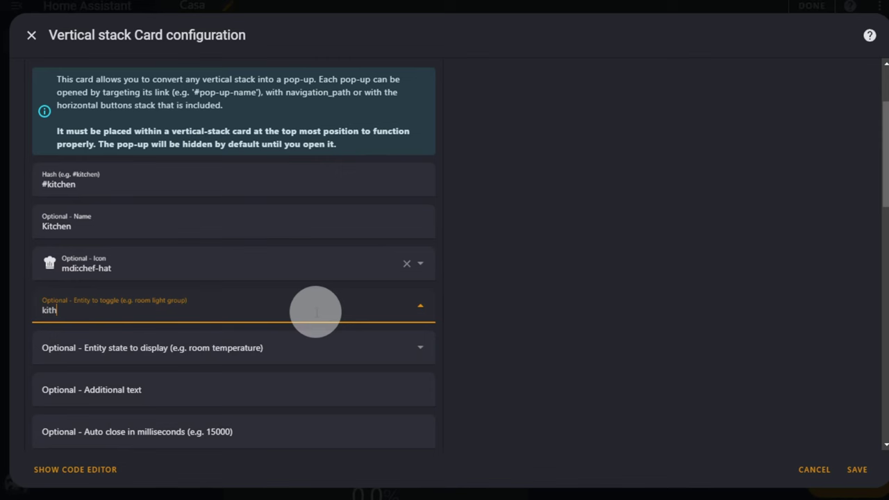
type(".kitch")
left_click(216, 431)
left_click(243, 349)
type("kitchen")
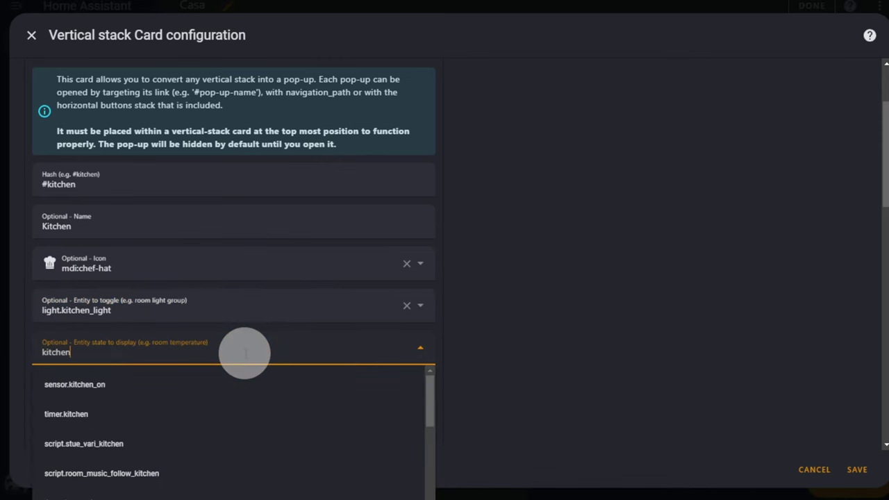
left_click(203, 474)
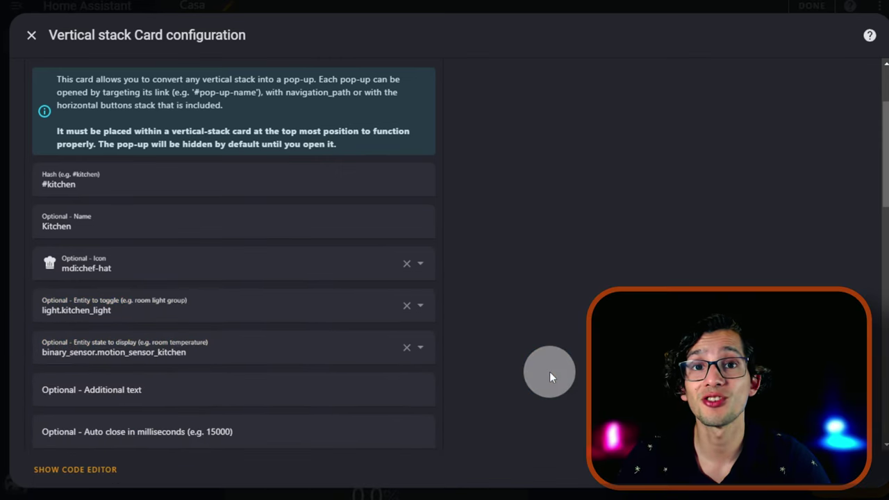
scroll(550, 375, "down", 5)
scroll(550, 377, "down", 1)
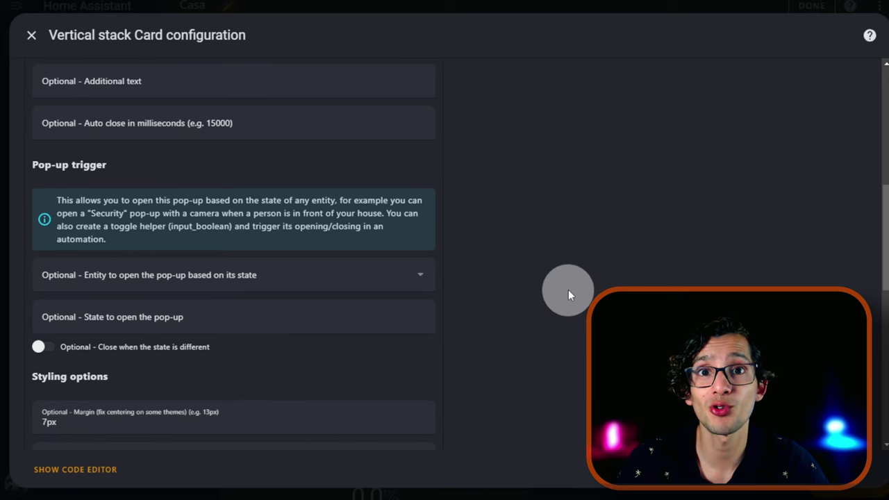
scroll(568, 295, "down", 4)
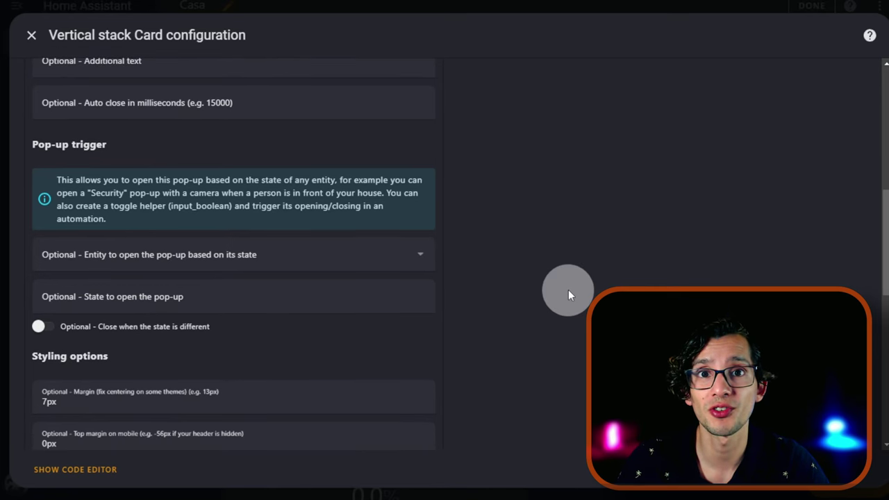
scroll(568, 291, "down", 4)
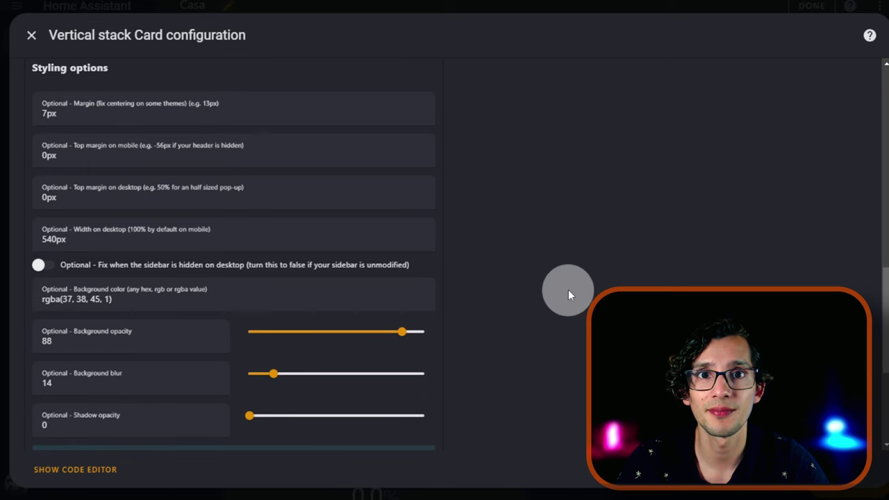
scroll(576, 348, "down", 3)
scroll(577, 348, "down", 2)
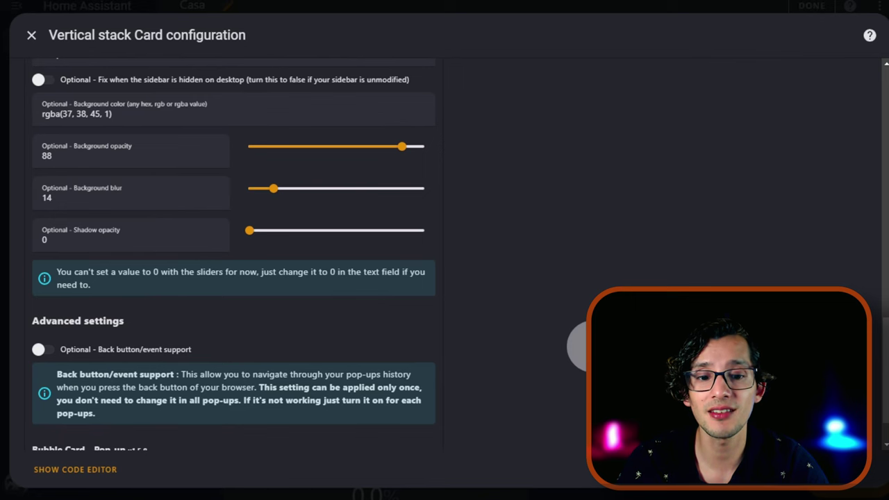
scroll(577, 345, "up", 10)
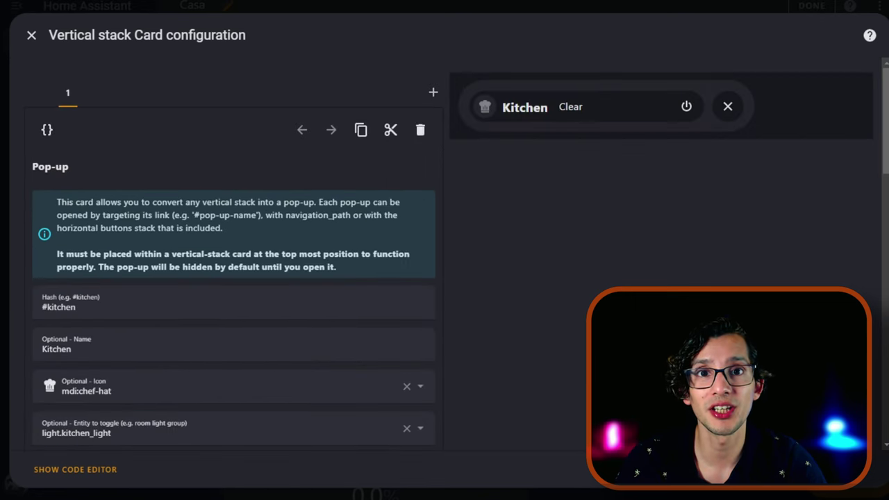
- Add a Bubble separator card named Lights with the mdi:lightbulb icon to the stack
left_click(433, 92)
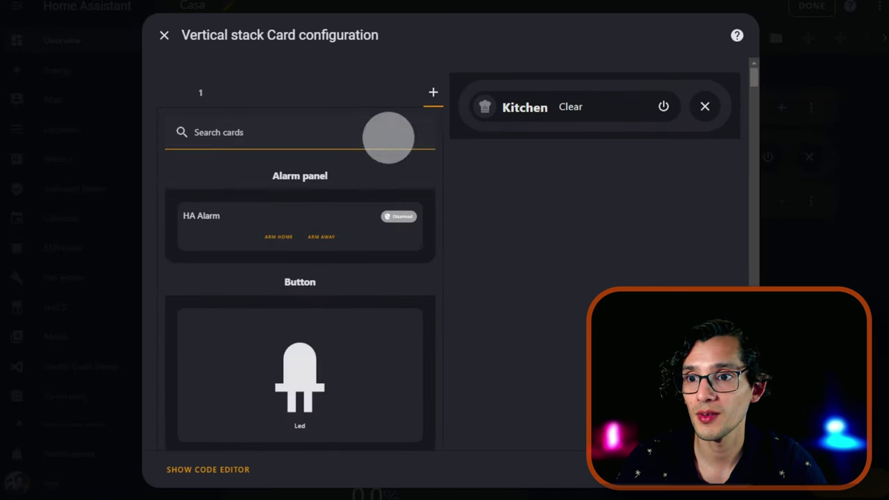
type("bubbl")
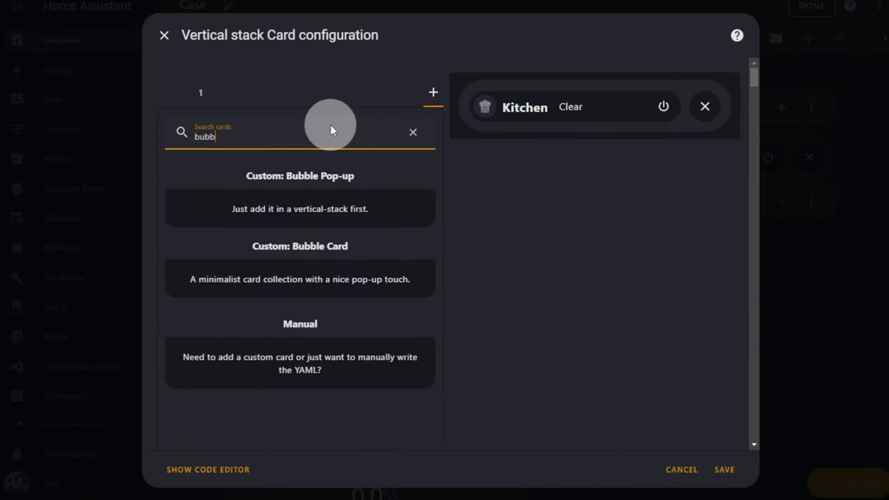
left_click(324, 170)
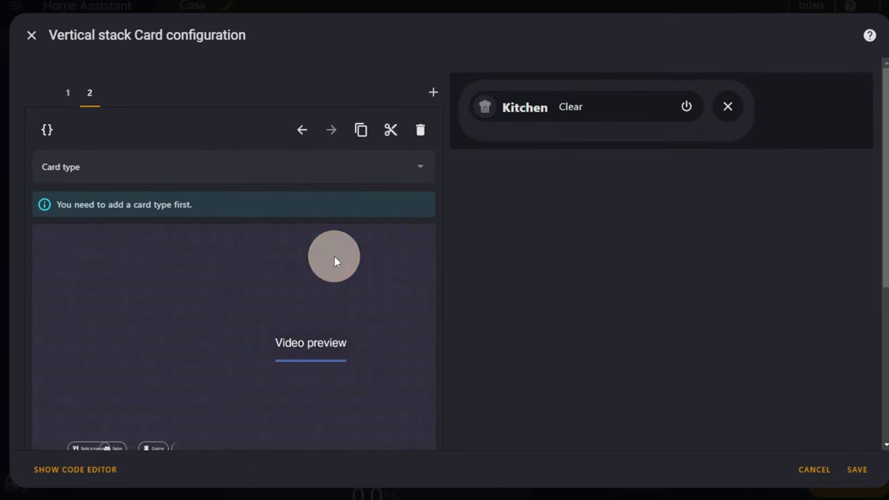
left_click(332, 176)
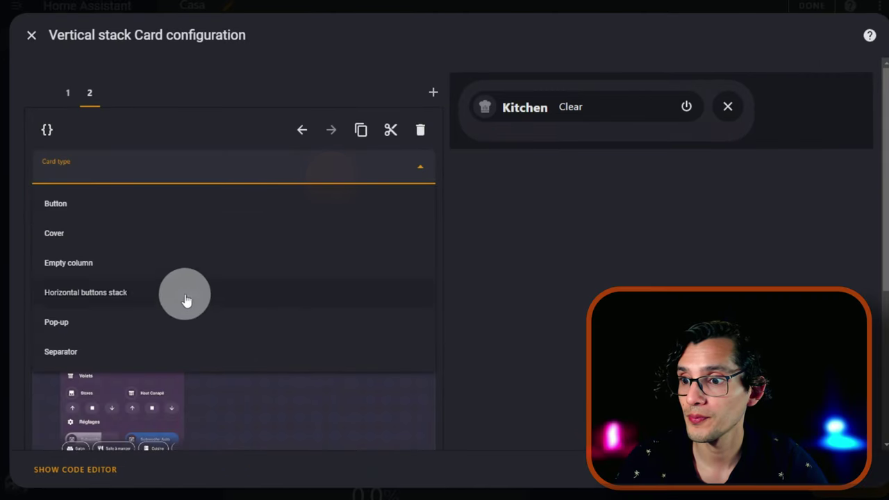
left_click(149, 352)
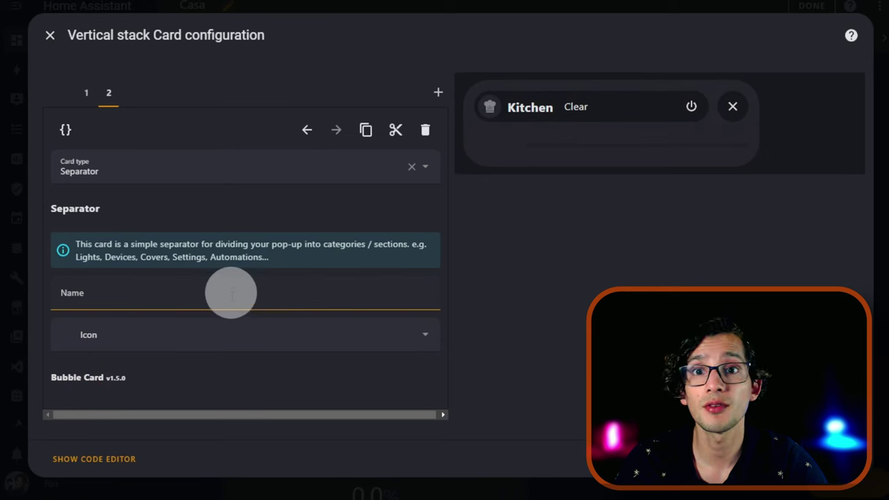
left_click(231, 292)
type("Lights")
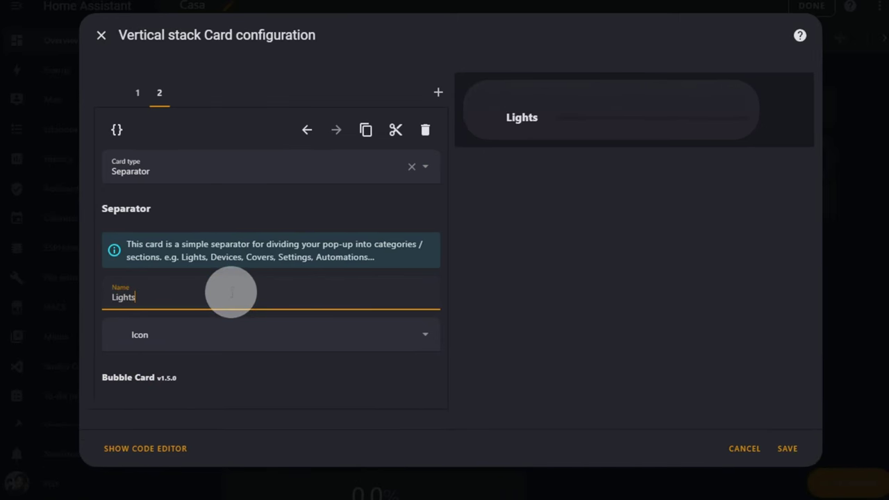
key("Tab")
left_click(264, 340)
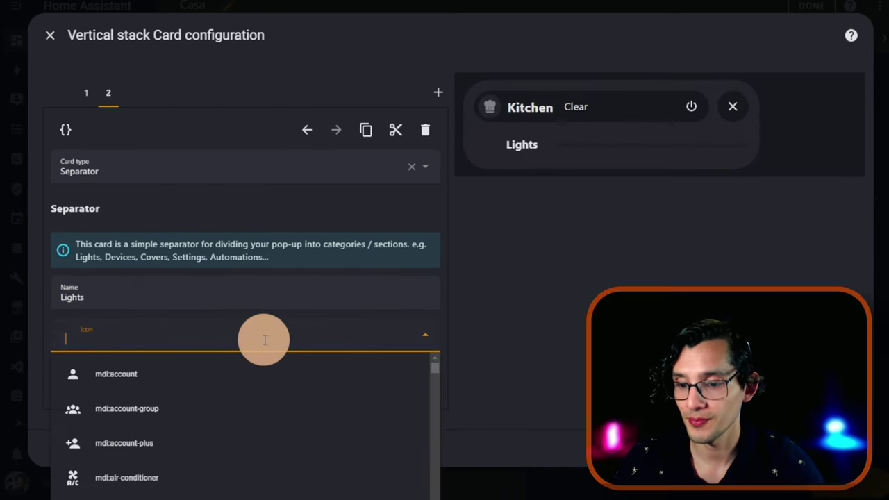
type("bulb")
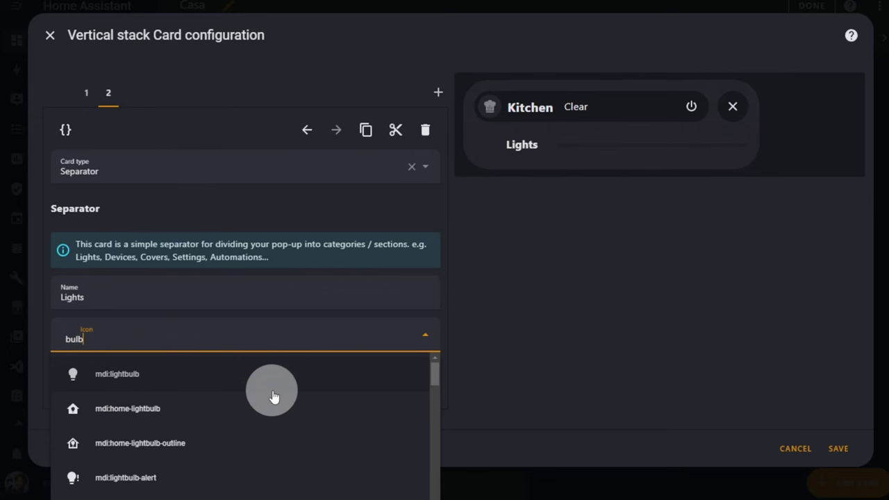
left_click(261, 386)
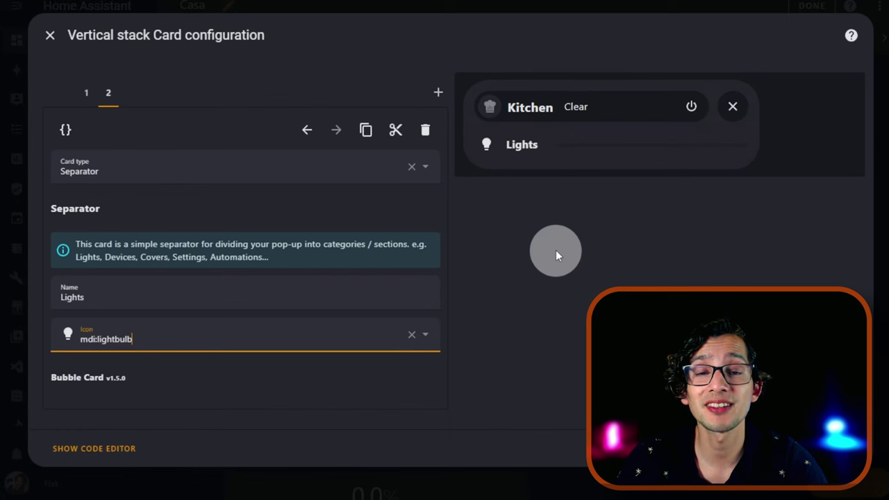
left_click(437, 93)
- Add a Grid card as the third stack card, holding a Bubble Card set to Button type
left_click(232, 143)
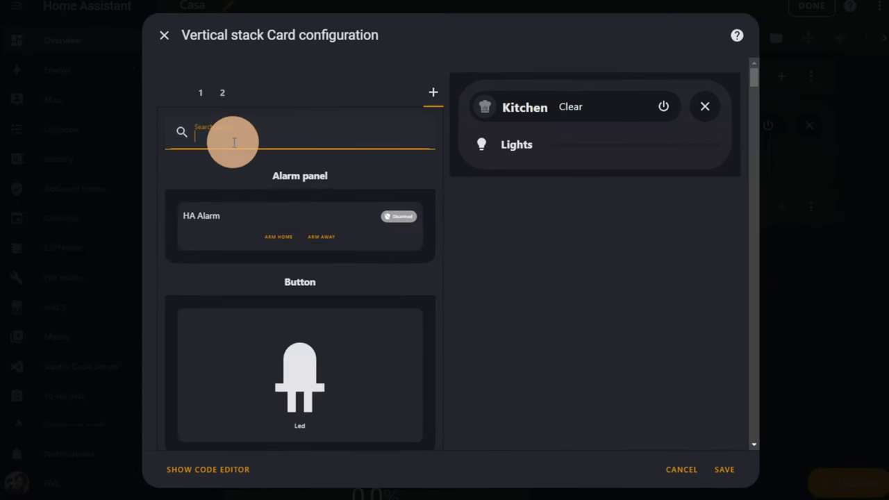
type("gri")
left_click(299, 184)
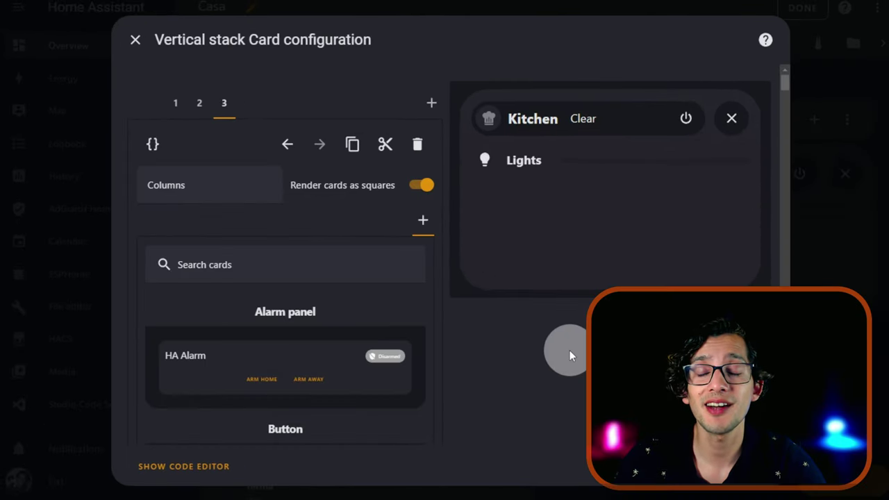
left_click(331, 282)
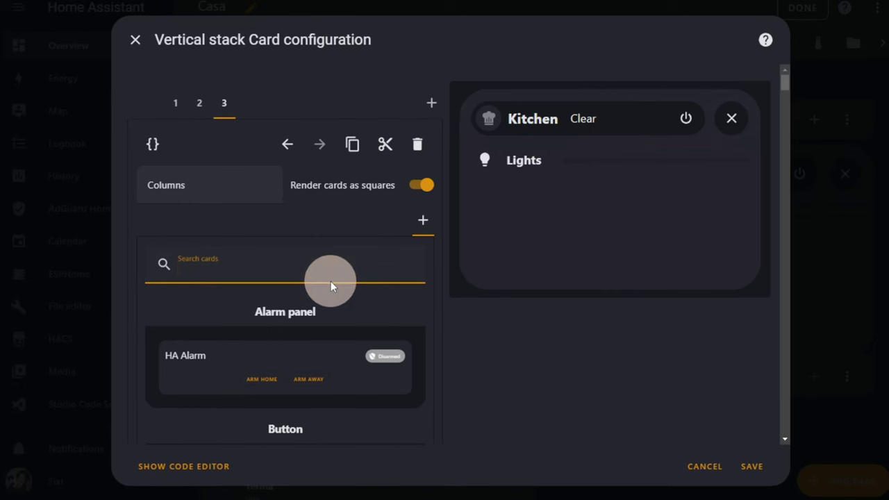
type("bubb")
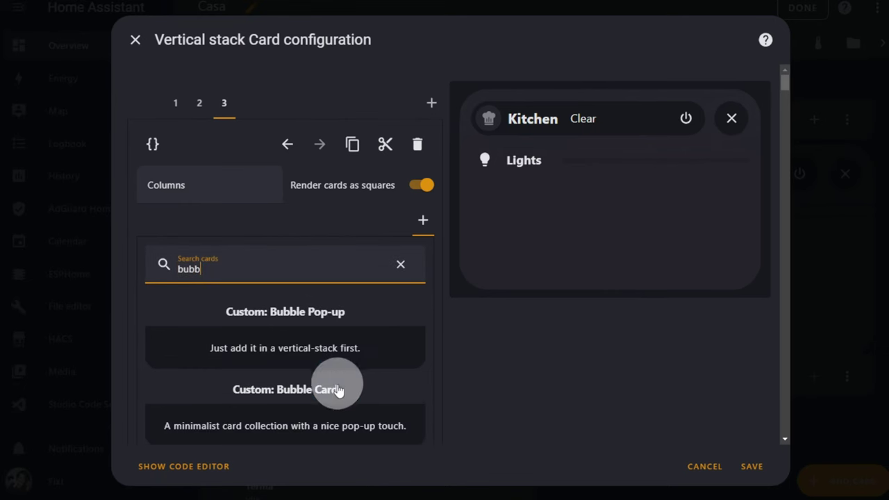
left_click(330, 401)
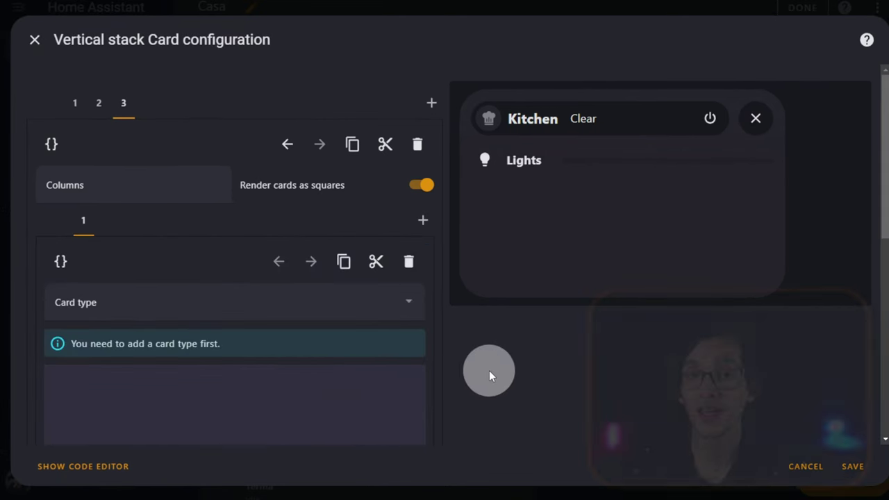
left_click(331, 313)
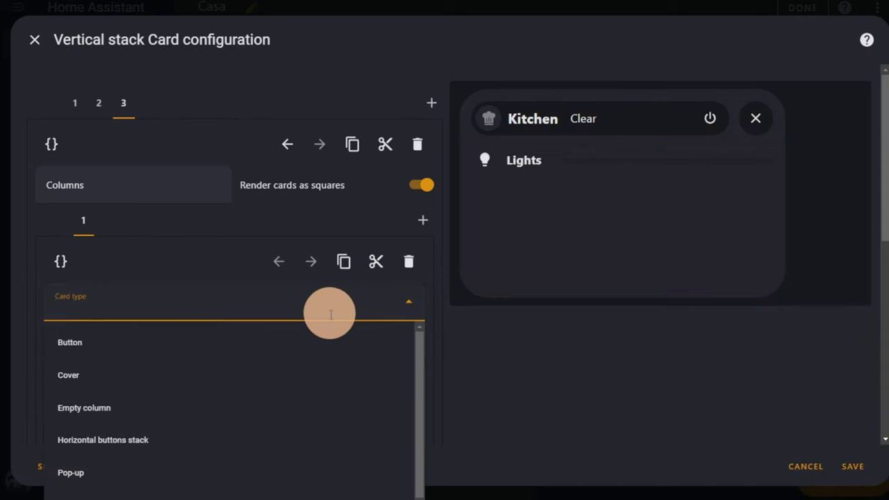
left_click(272, 341)
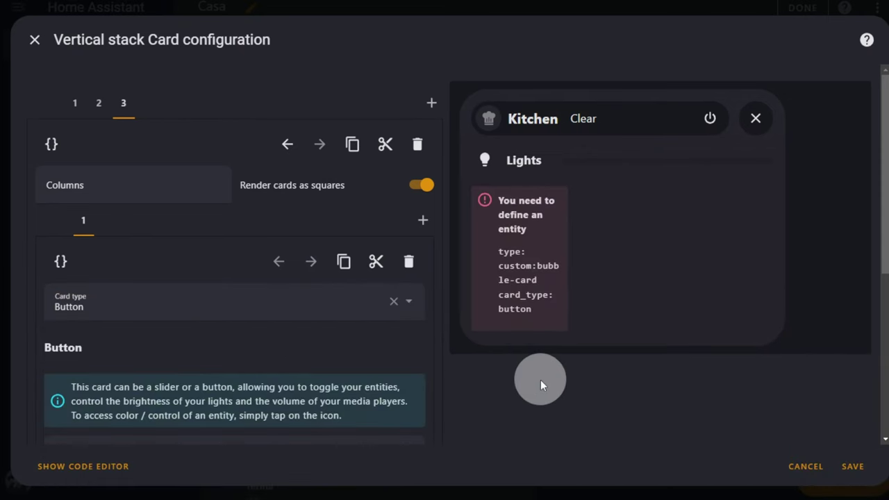
- Link the grid button to light.kitchen_light with mdi:lightbulb icon and Slider button type
scroll(541, 380, "down", 4)
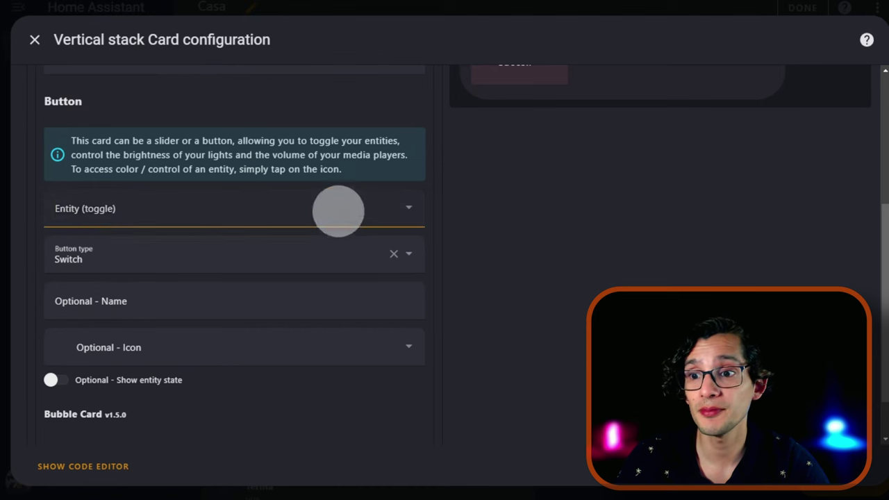
left_click(338, 209)
type("light.ki")
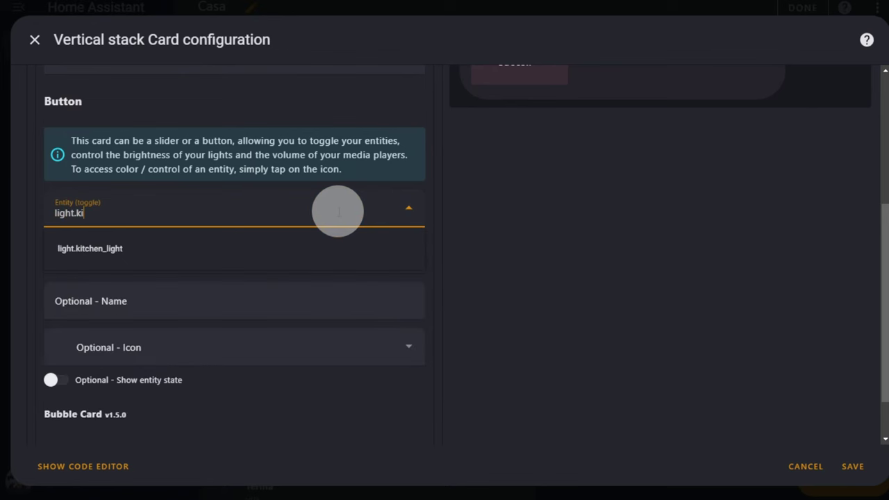
left_click(302, 246)
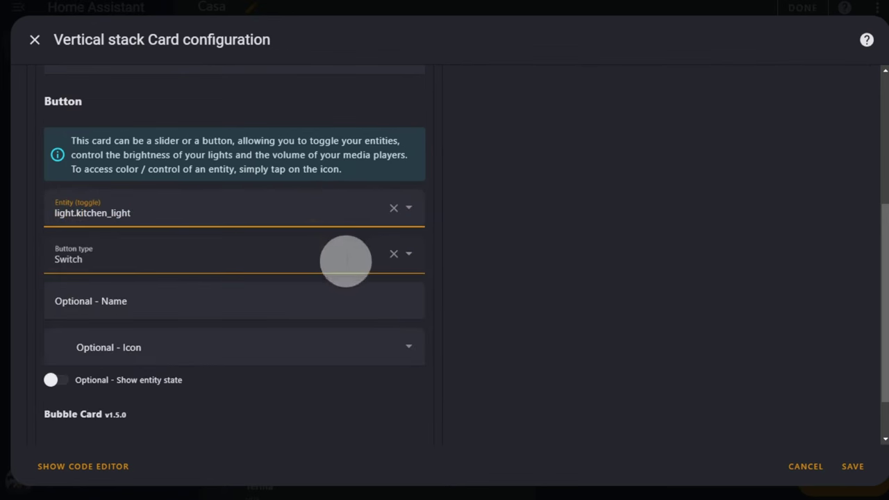
scroll(455, 303, "down", 1)
left_click(305, 301)
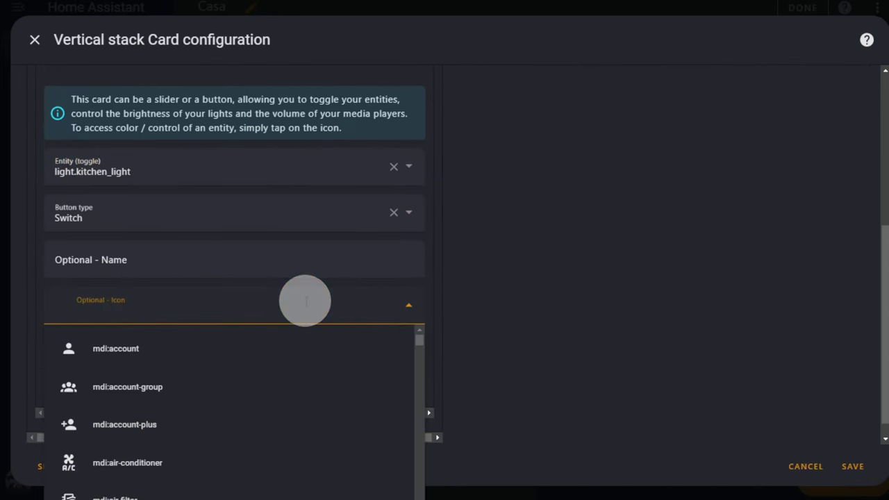
type("bulb")
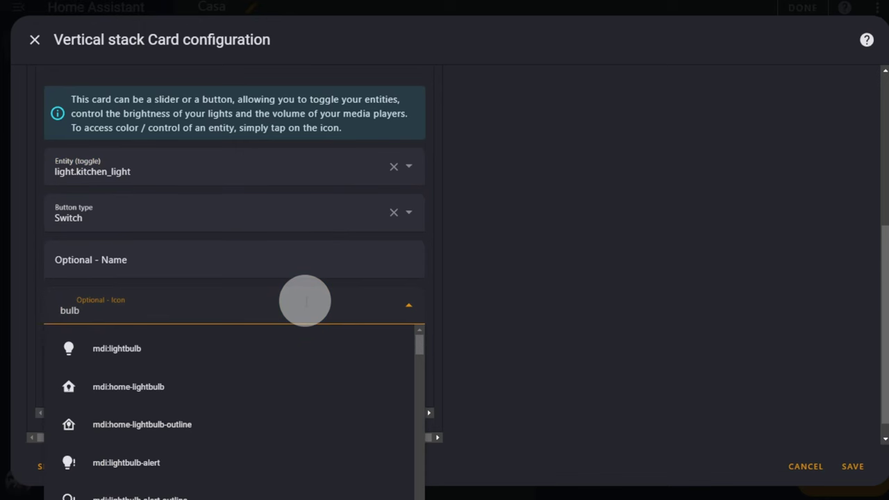
left_click(209, 350)
scroll(528, 337, "up", 1)
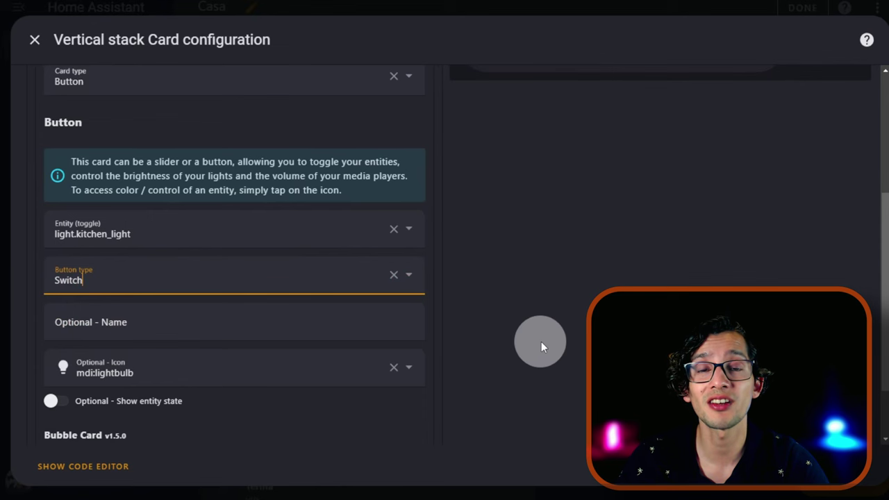
left_click(410, 279)
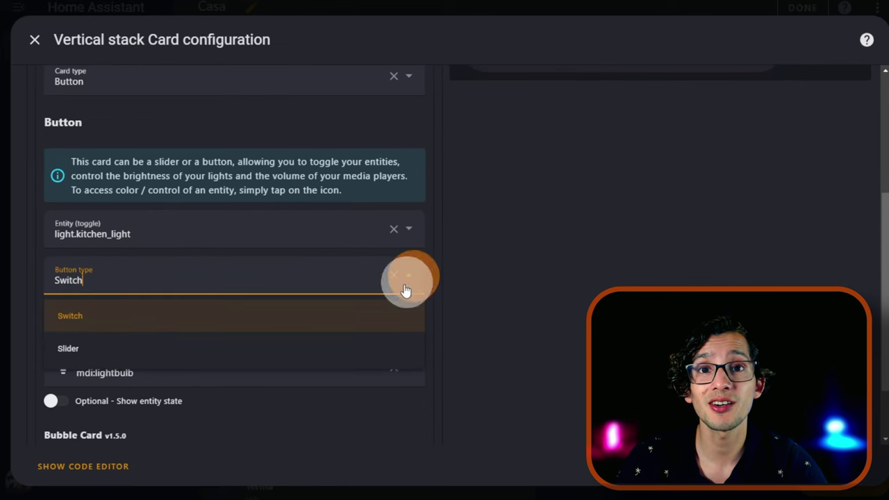
left_click(322, 338)
scroll(519, 281, "up", 3)
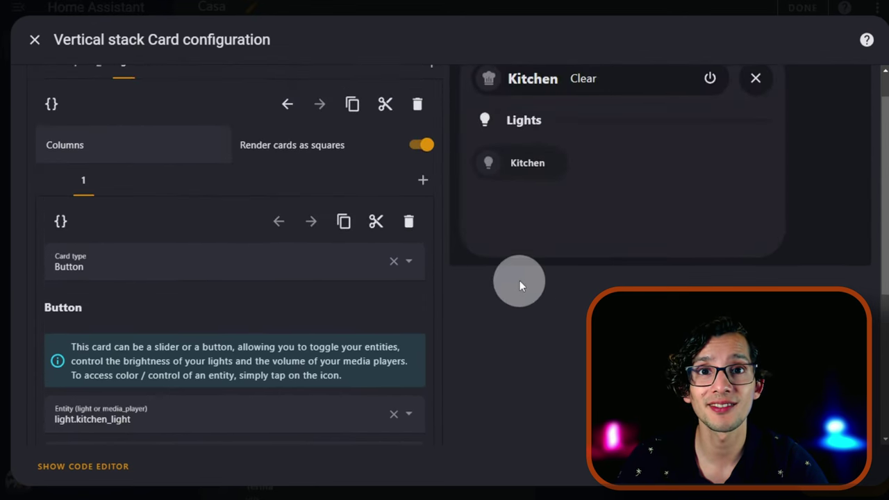
- Paste a copy of the kitchen light slider as a second grid card linked to media_player.kitchen
left_click(343, 221)
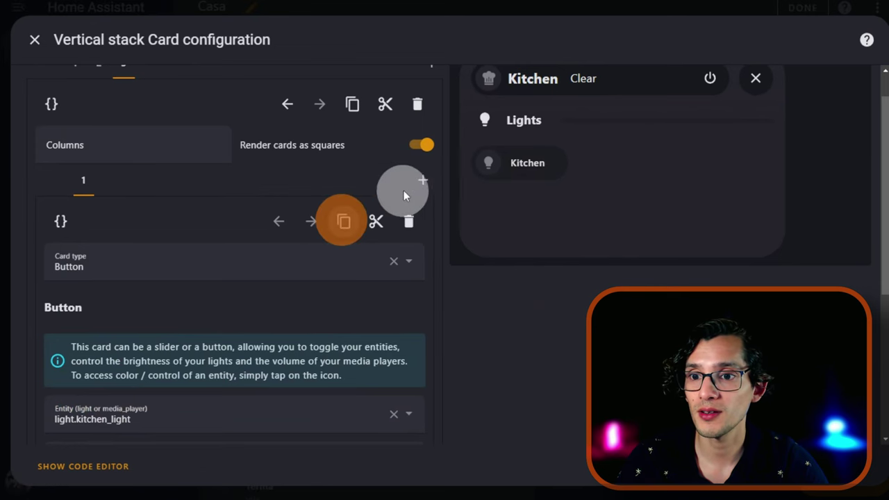
left_click(422, 182)
left_click(277, 299)
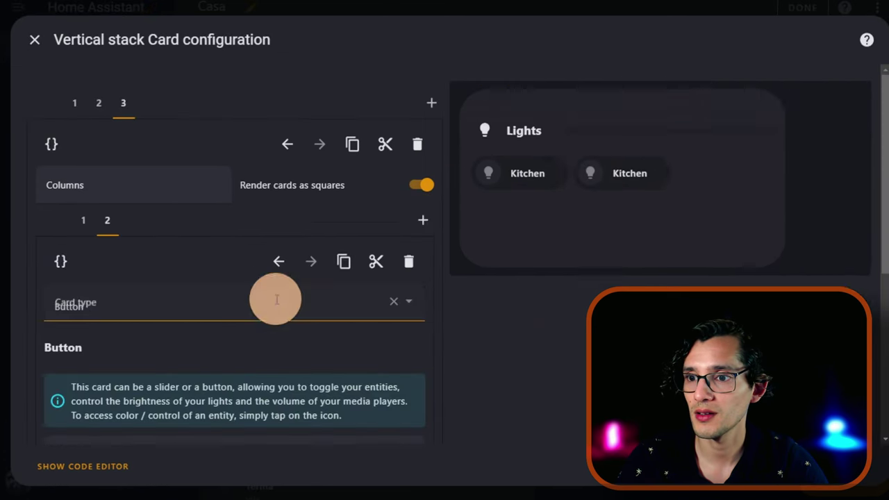
scroll(514, 366, "down", 3)
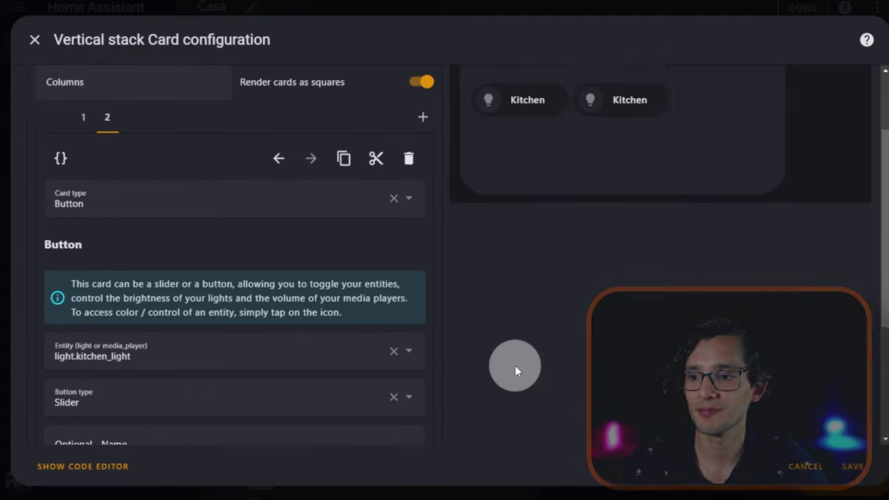
left_click(277, 314)
type("m")
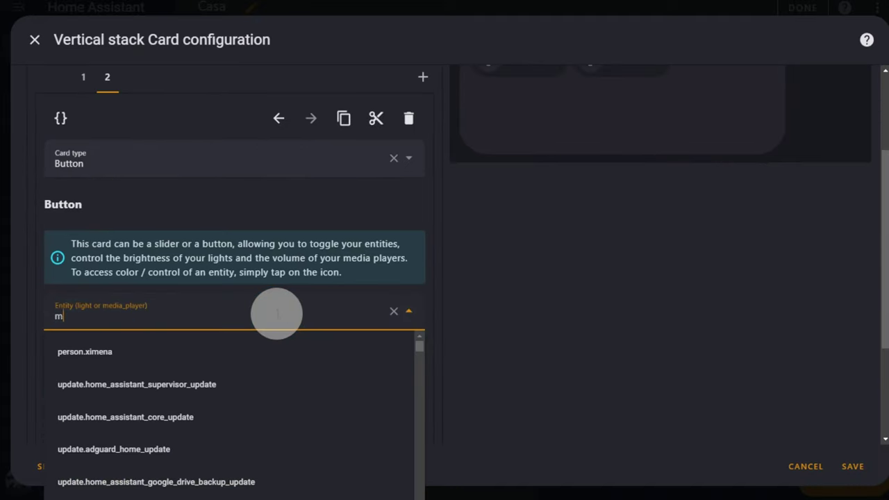
type("edia_player")
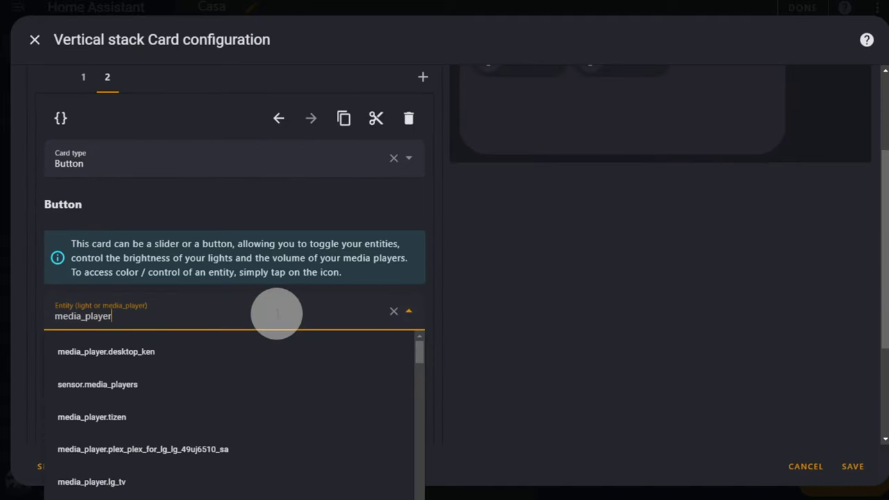
type(".k")
type("i")
left_click(194, 347)
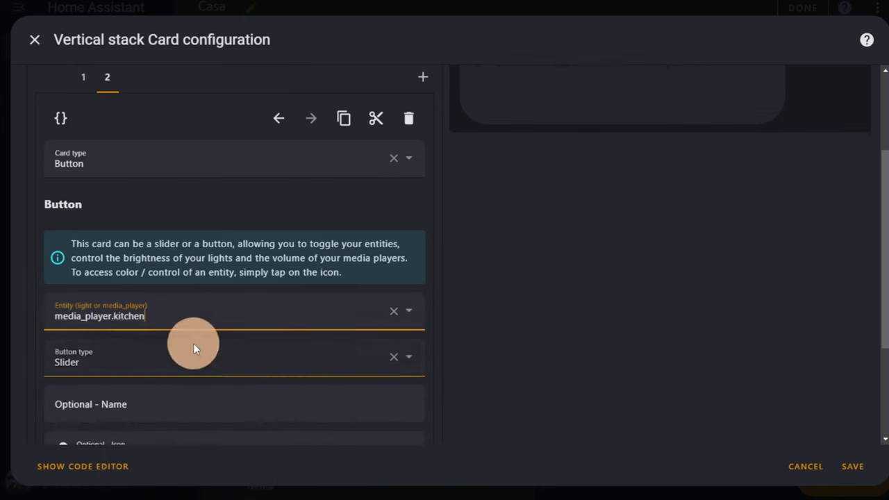
- Replace the button's lightbulb icon with mdi:cast
scroll(515, 347, "down", 2)
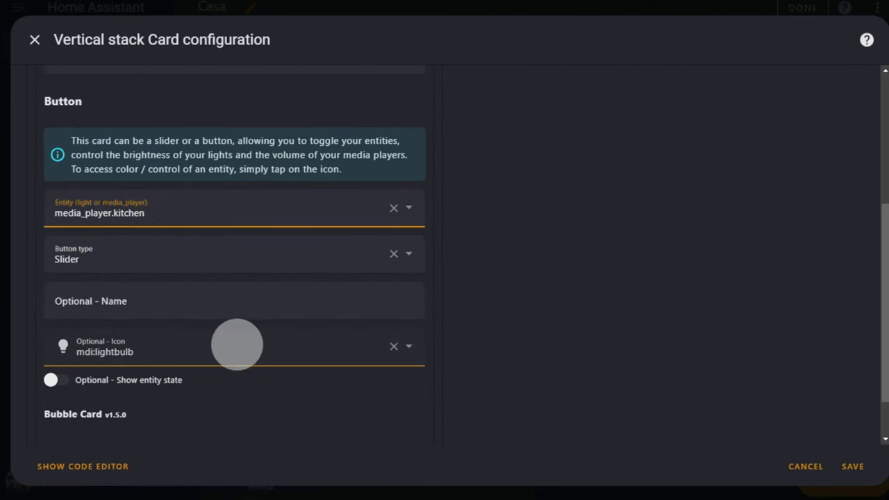
left_click(236, 342)
left_click(392, 349)
type("cast")
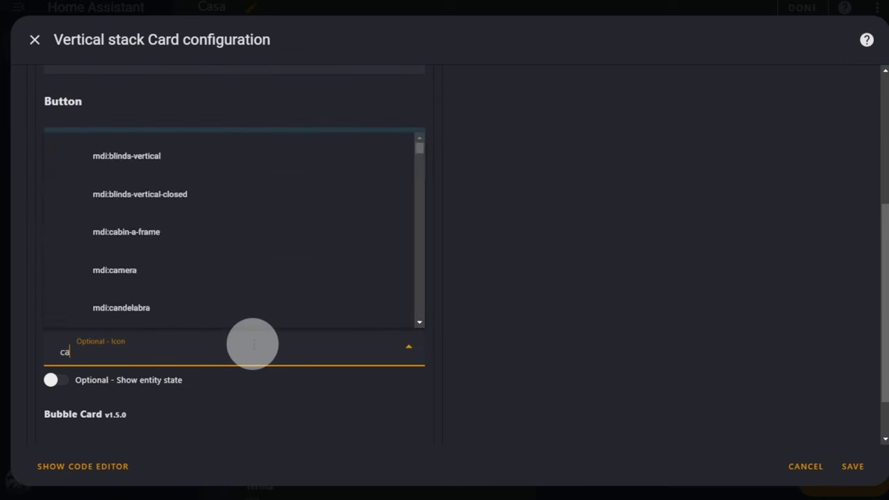
left_click(169, 163)
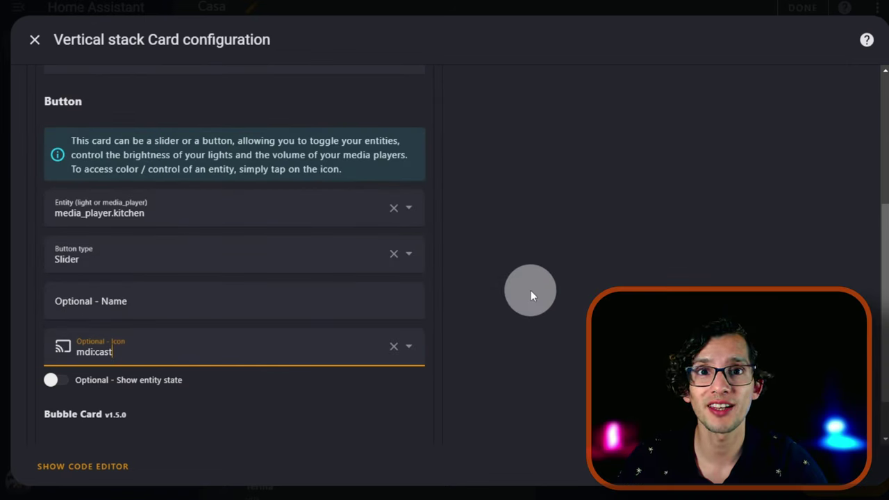
scroll(531, 290, "up", 5)
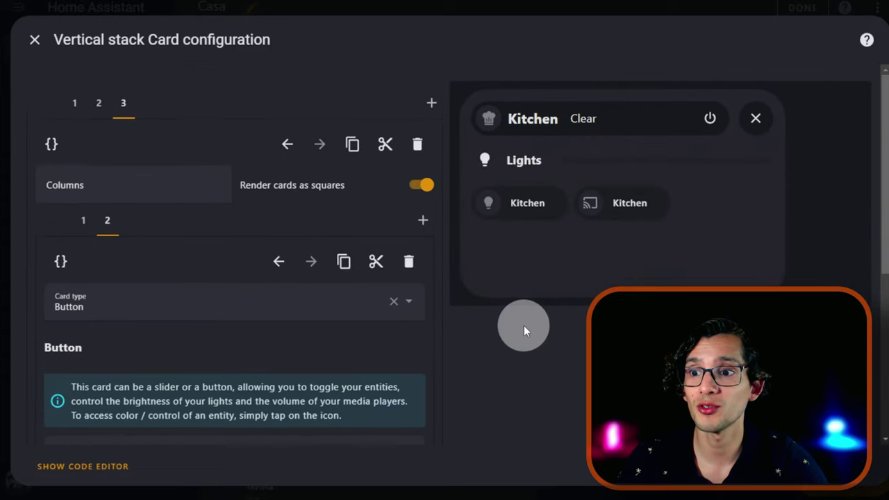
- Set the grid to 2 columns and turn off Render cards as squares
left_click(216, 185)
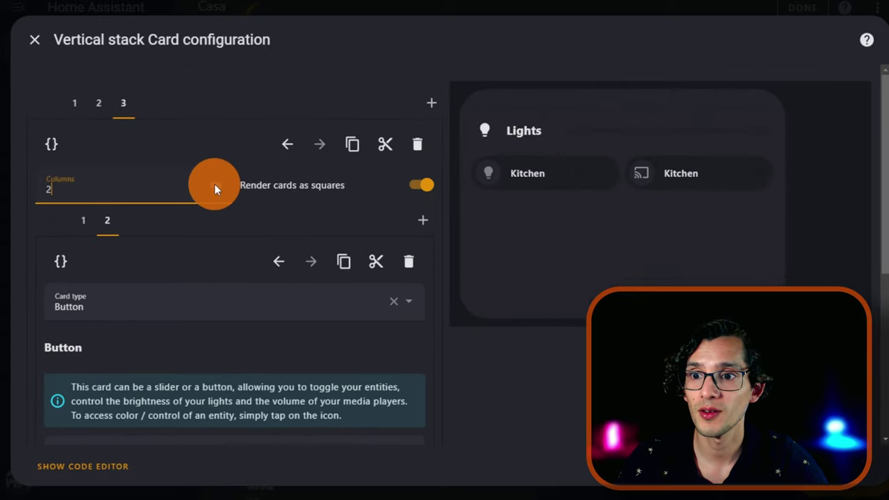
left_click(215, 185)
left_click(424, 186)
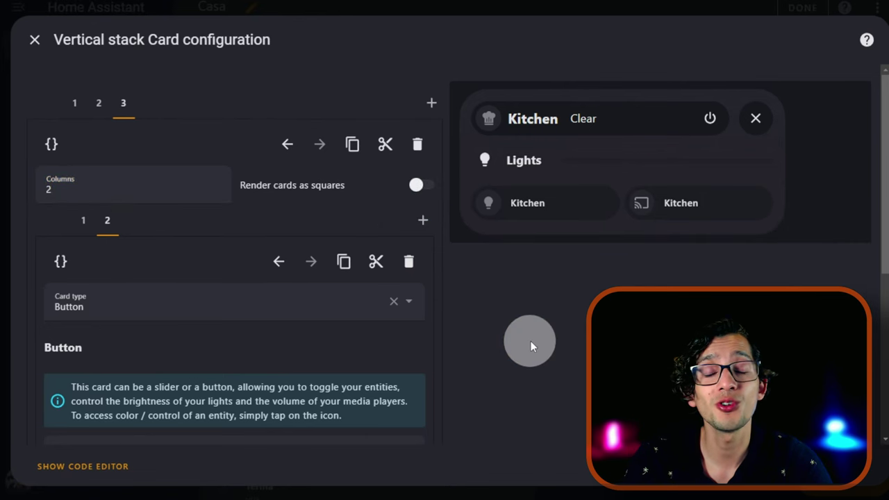
- Duplicate the media player button as a third card in the stack
left_click(343, 261)
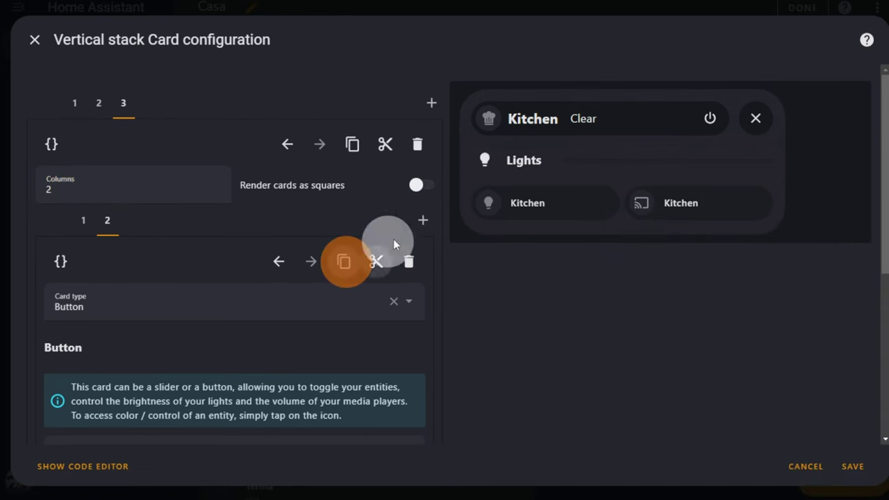
left_click(423, 221)
left_click(265, 322)
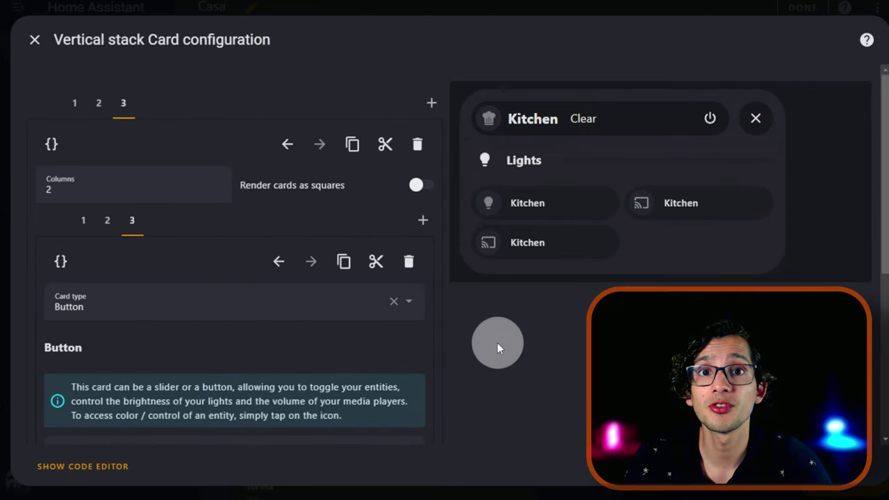
- Convert the third card to a Cover card controlling cover.blind_sala
left_click(415, 306)
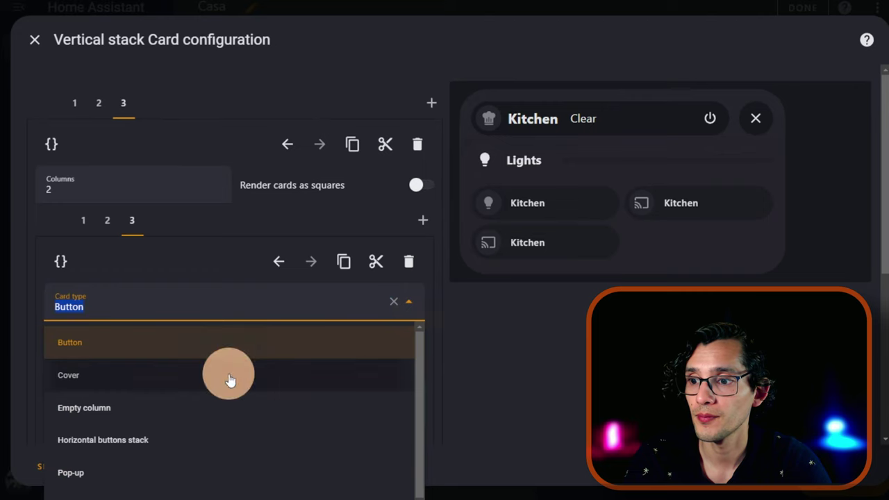
left_click(230, 375)
scroll(507, 382, "down", 2)
left_click(415, 316)
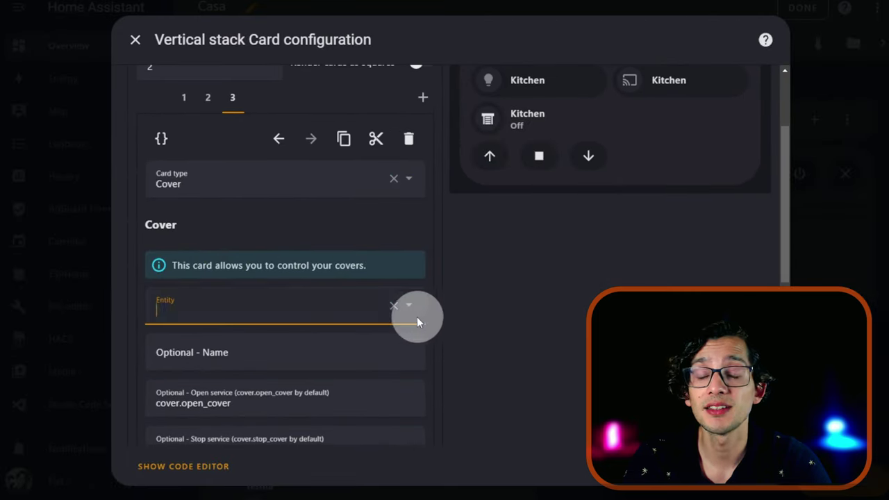
left_click(313, 342)
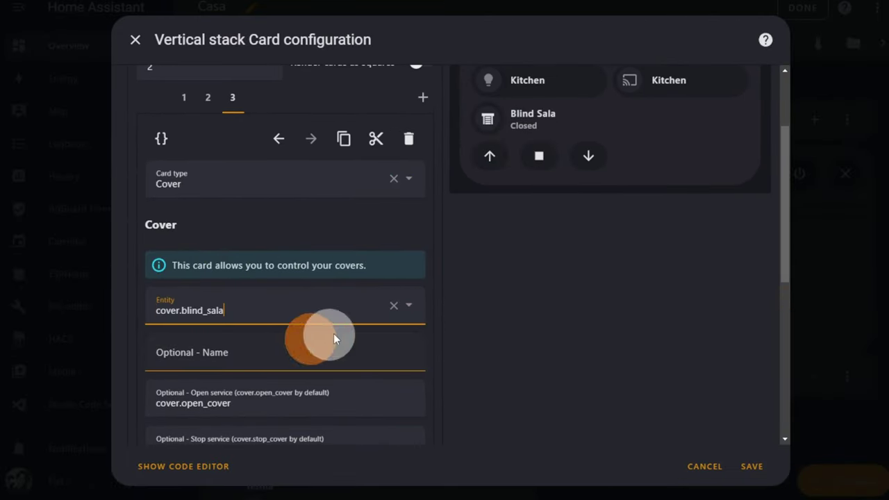
scroll(515, 306, "down", 4)
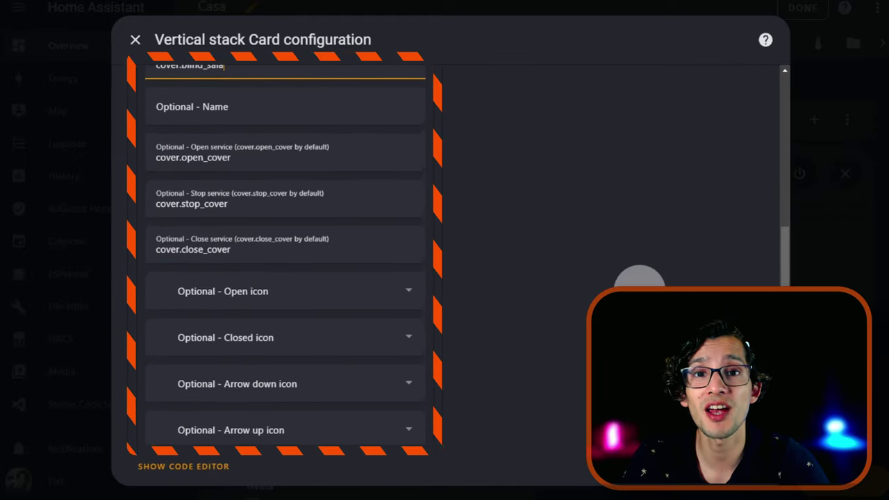
scroll(639, 291, "up", 5)
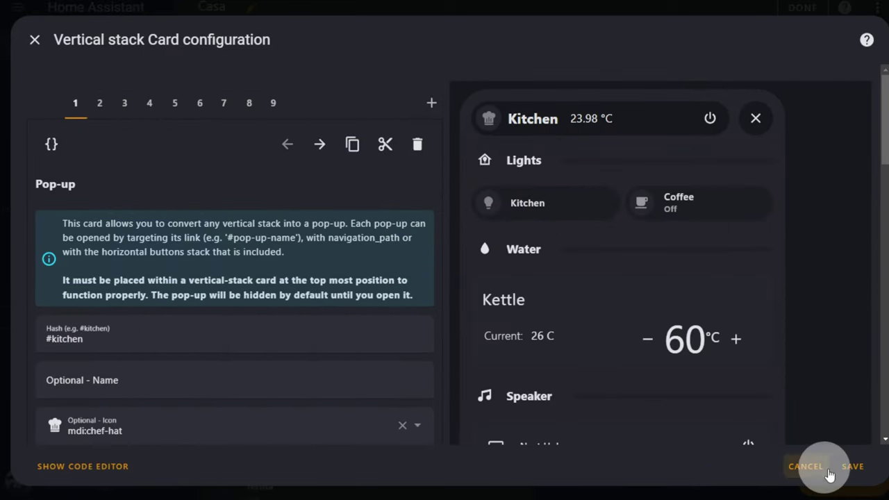
- Save the Kitchen vertical stack, exit edit mode and test the Kitchen pop-up
left_click(853, 466)
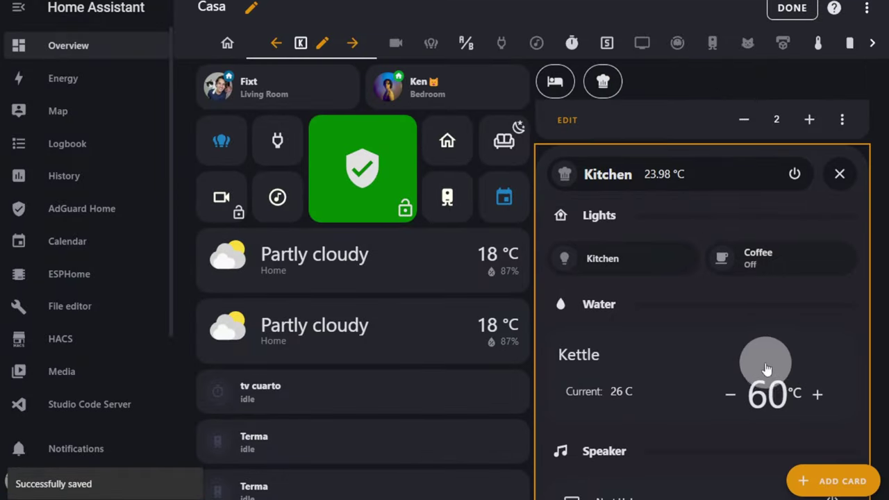
left_click(795, 8)
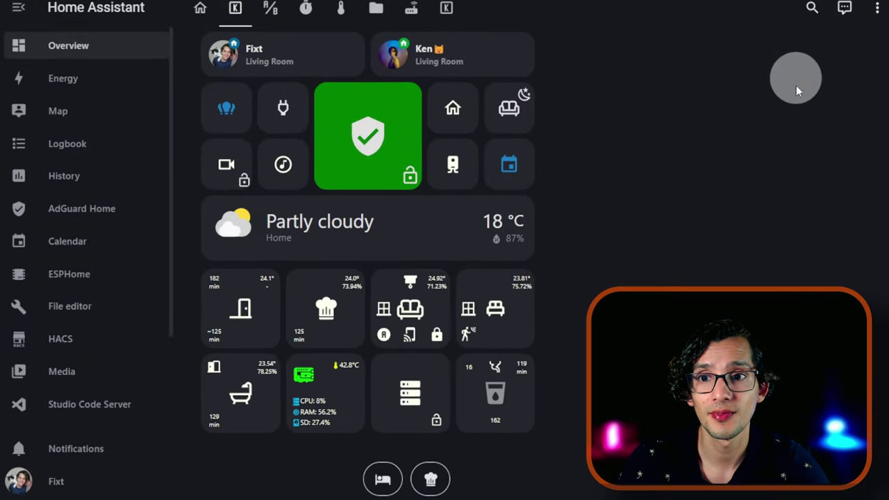
left_click(432, 478)
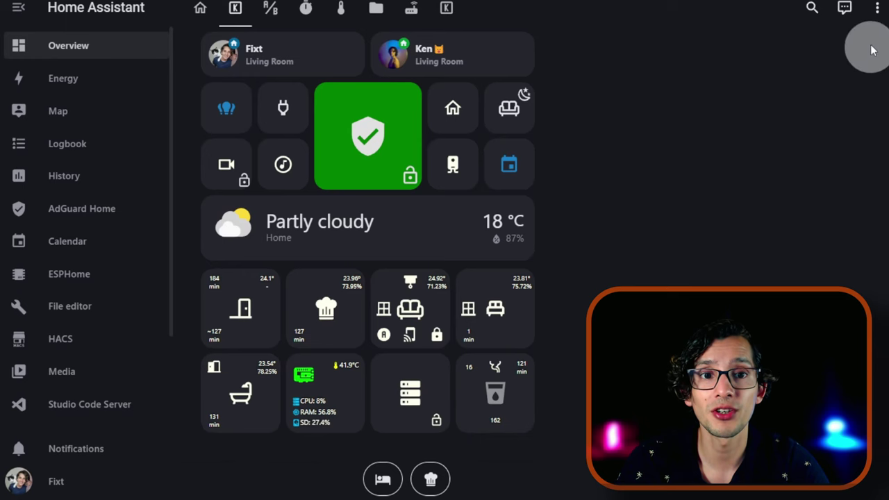
left_click(877, 8)
- Move the Kitchen pop-up card to the first position on the Casa dashboard
left_click(851, 49)
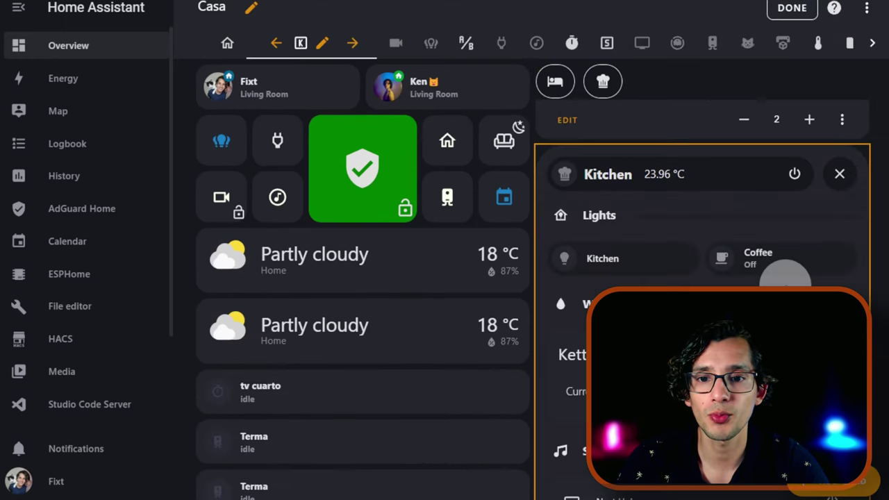
scroll(785, 278, "down", 10)
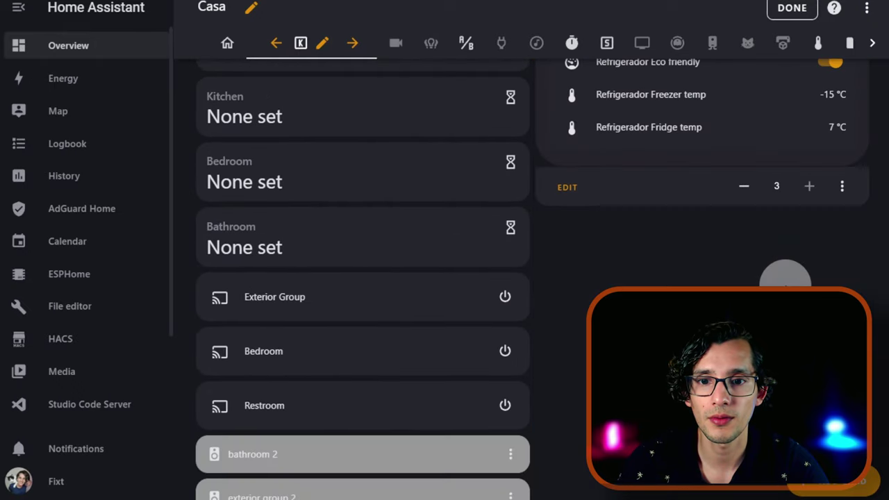
left_click(788, 198)
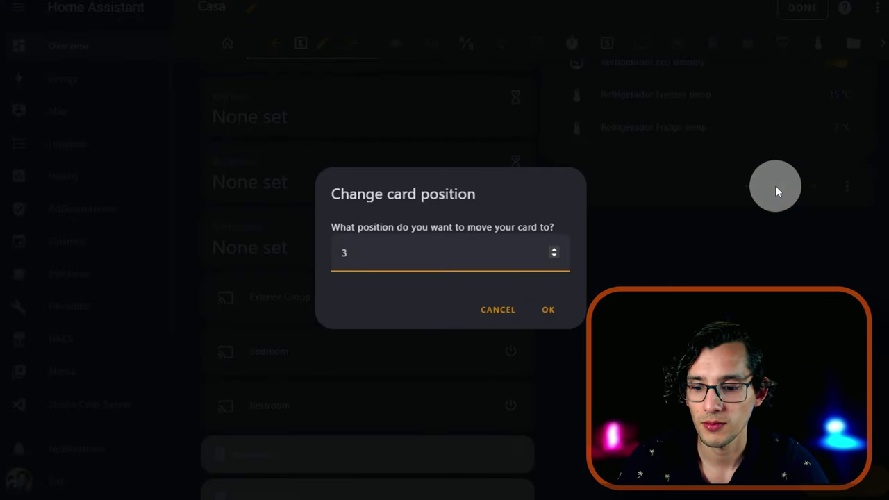
left_click(541, 307)
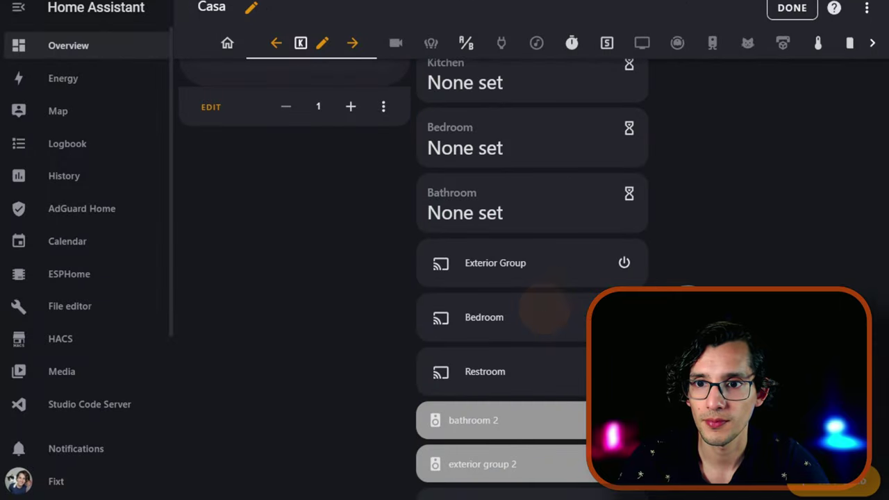
scroll(541, 308, "up", 5)
scroll(774, 258, "up", 5)
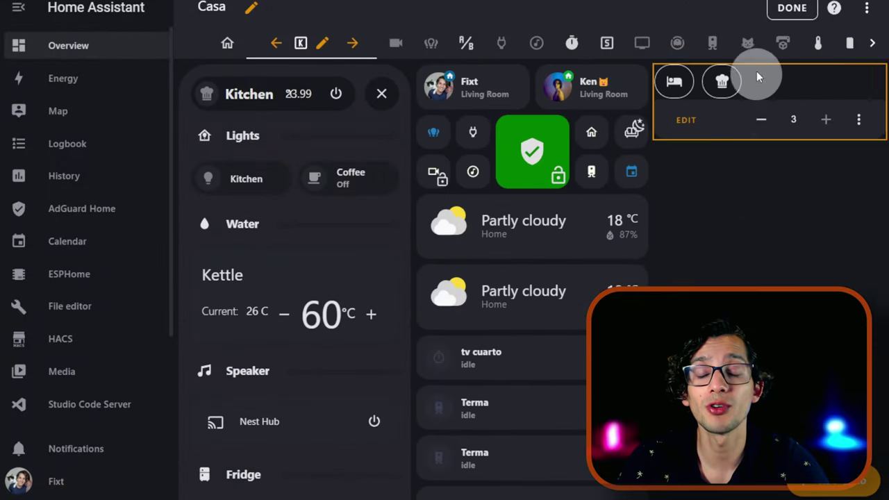
- Leave edit mode and test the Studio, LivingR and Kitchen pop-ups, closing each
left_click(786, 9)
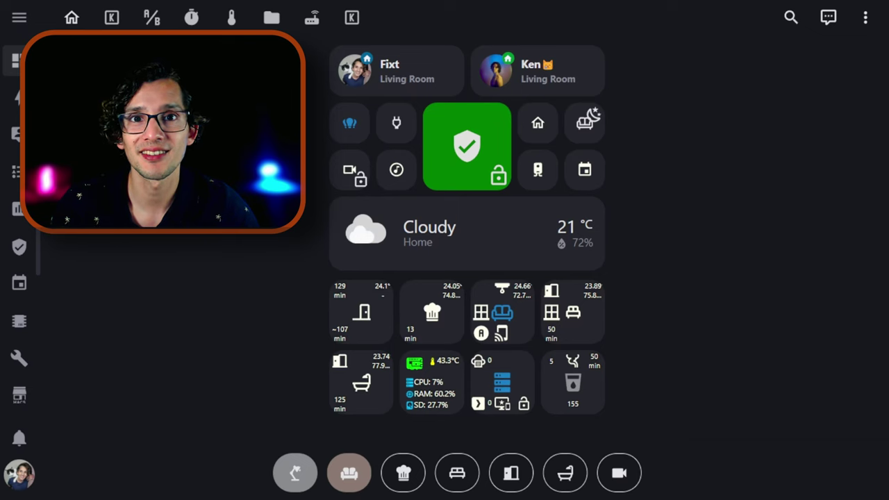
left_click(295, 476)
scroll(373, 441, "down", 10)
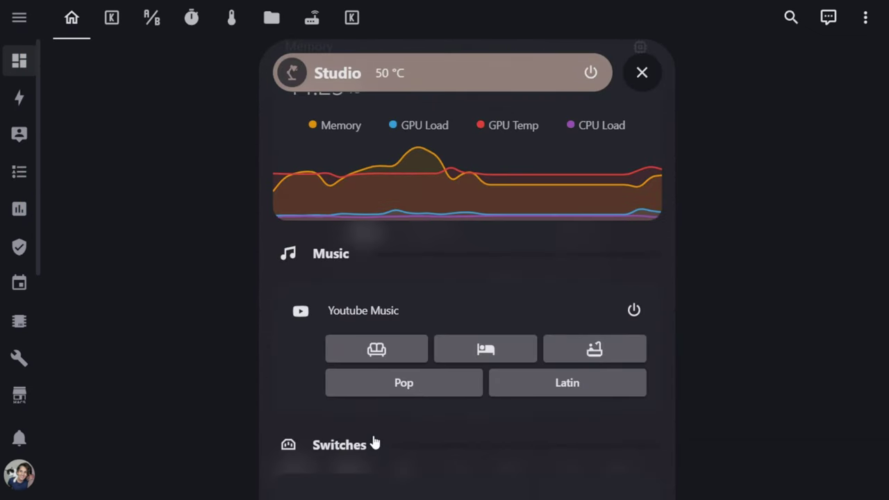
left_click(642, 73)
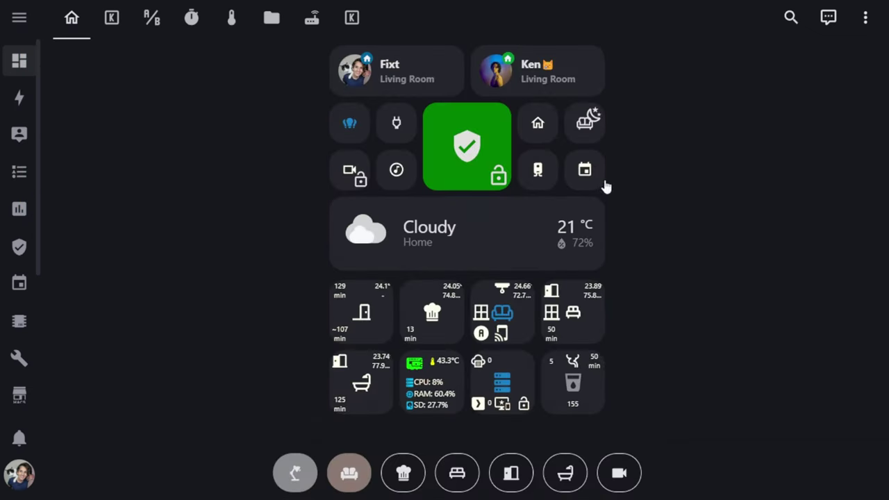
left_click(349, 475)
scroll(504, 334, "down", 8)
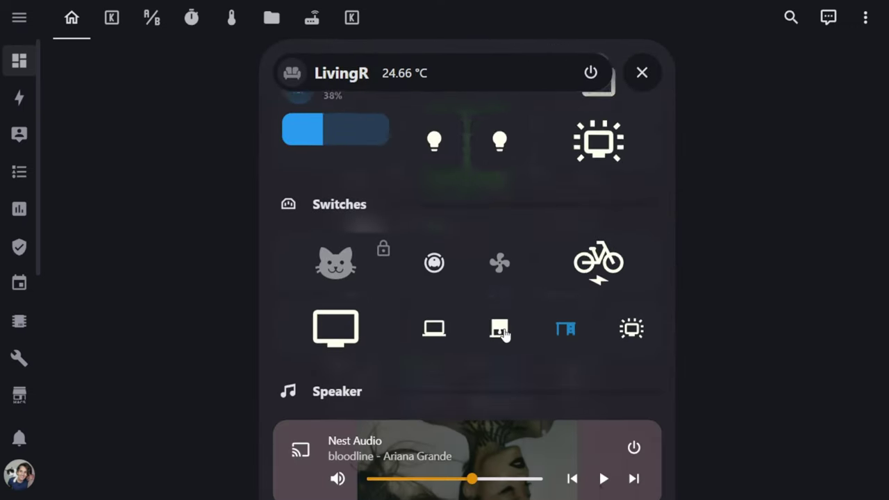
left_click(645, 74)
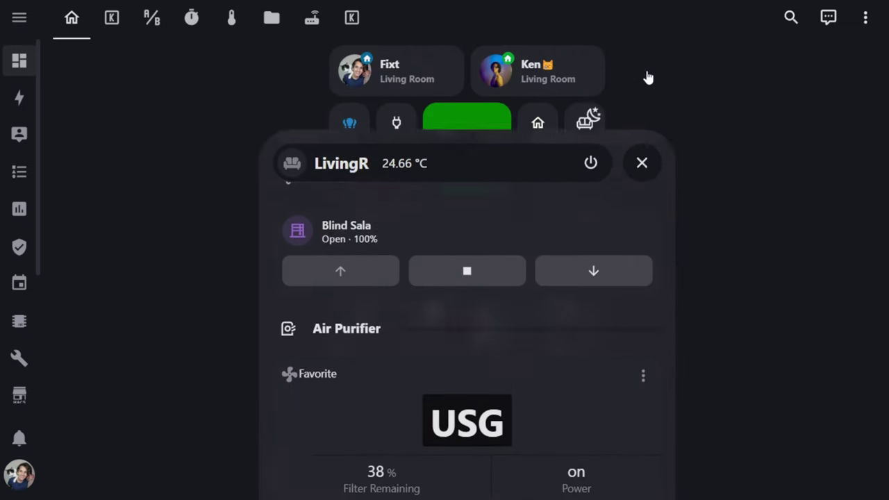
left_click(403, 472)
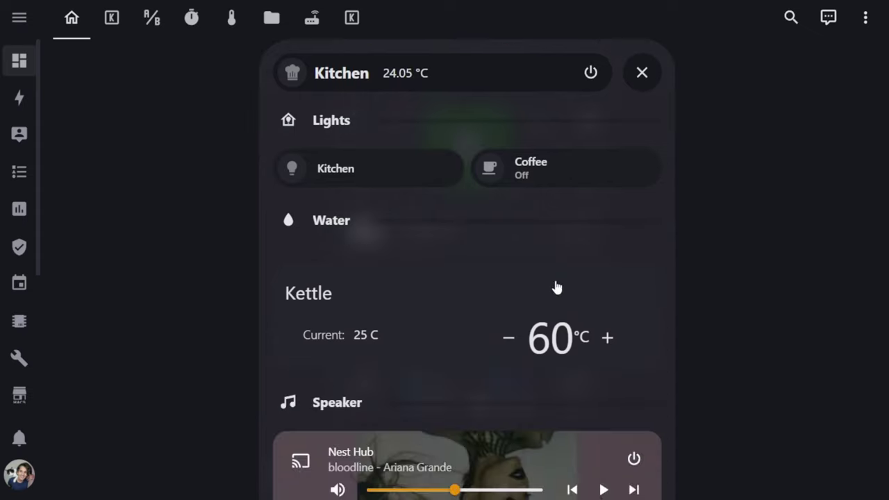
scroll(558, 288, "down", 5)
left_click(641, 87)
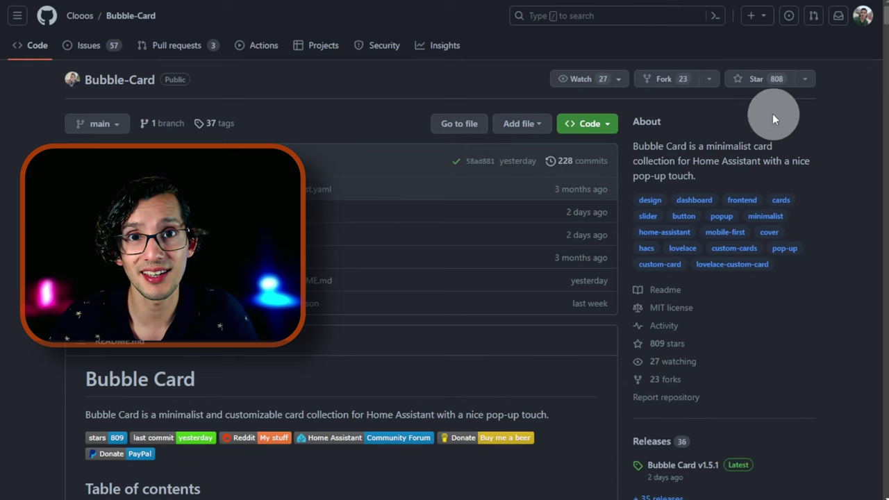
- Star the Bubble-Card repository on GitHub
left_click(738, 79)
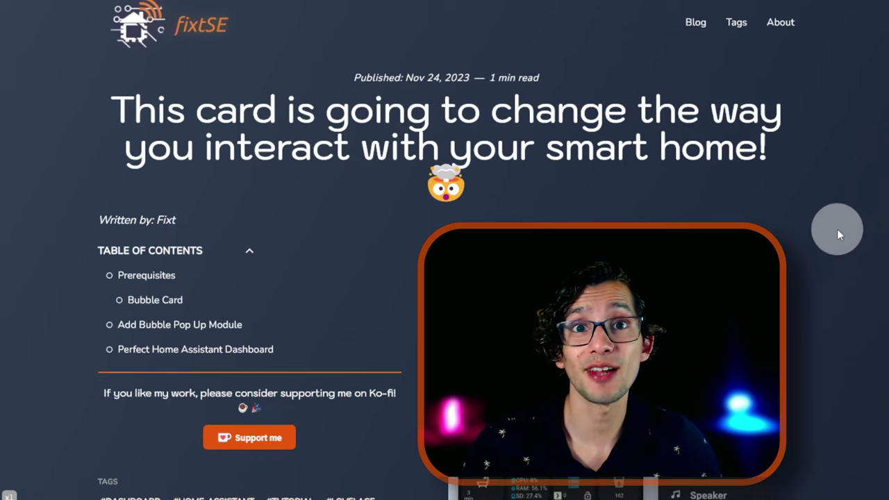